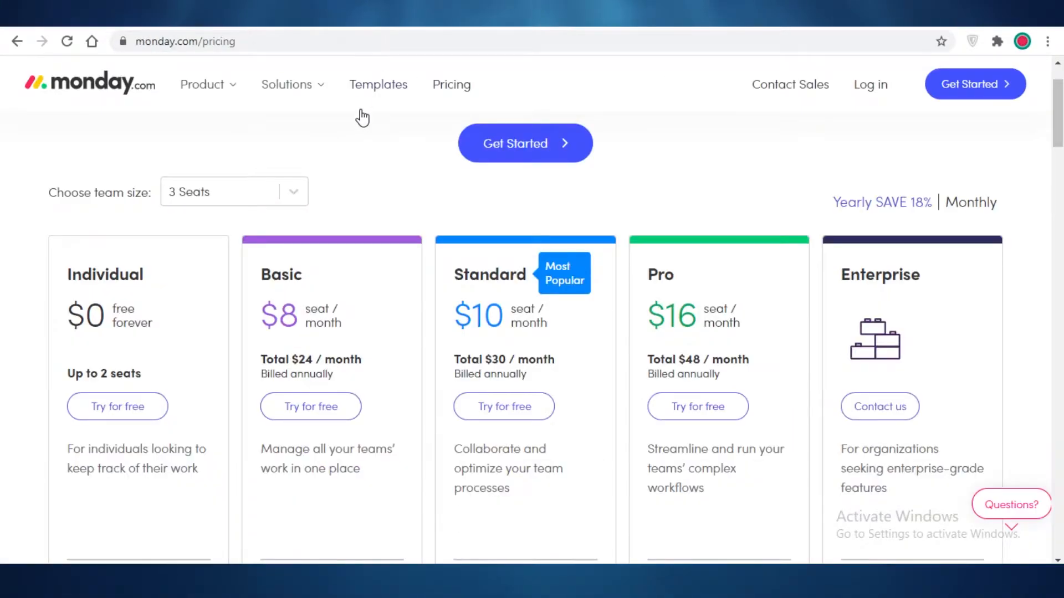
# - Scroll through the monday.com pricing plans (Individual free, Basic $8, Standard $10, Pro $16) and back up
pyautogui.scroll(-5, 363, 118)
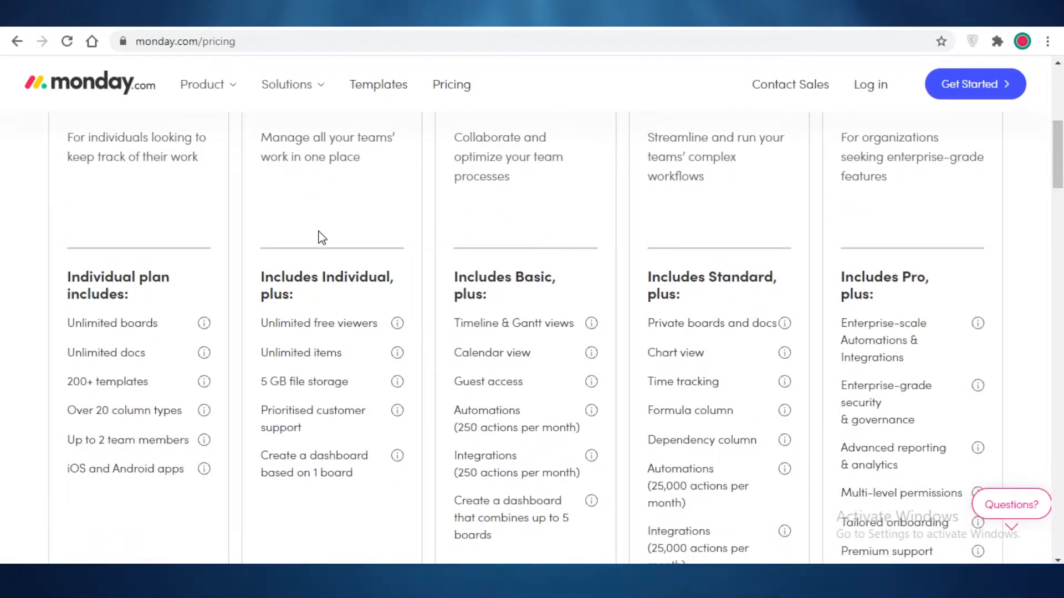
pyautogui.scroll(-1, 327, 271)
pyautogui.scroll(4, 364, 297)
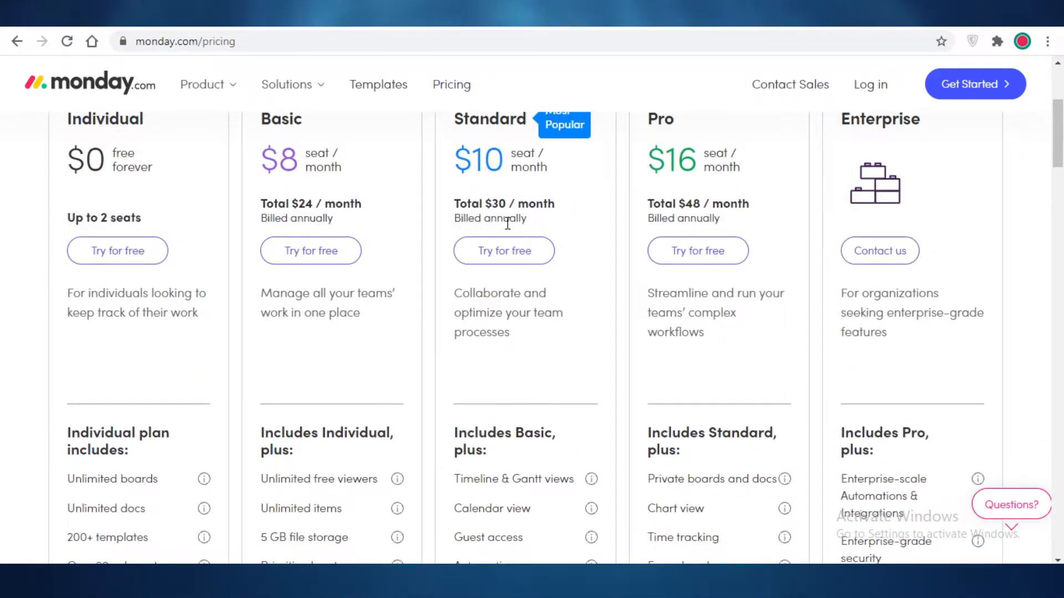
pyautogui.scroll(3, 507, 227)
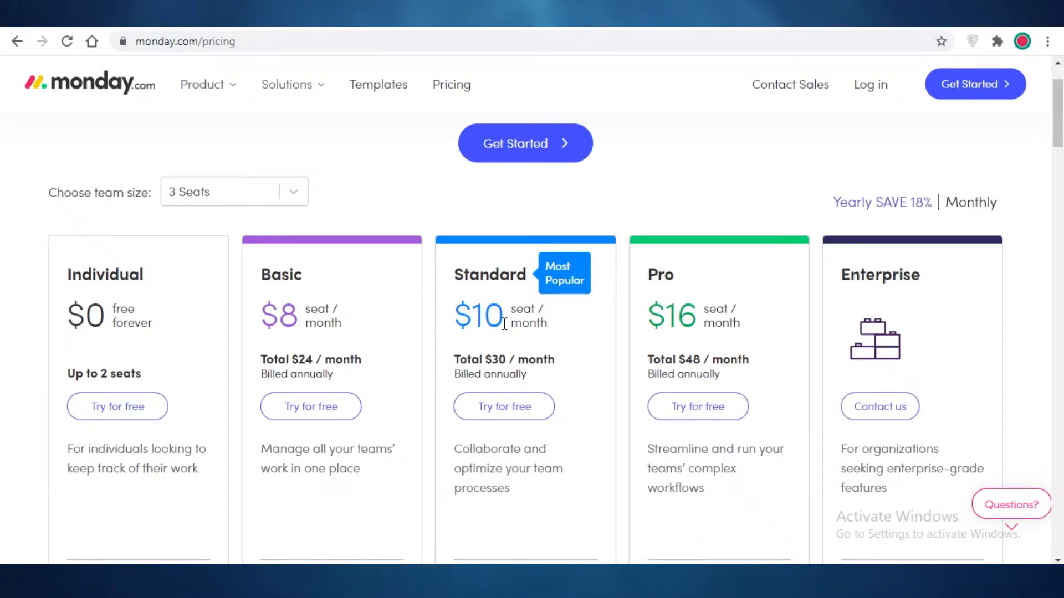
pyautogui.scroll(-2, 508, 331)
pyautogui.scroll(-5, 508, 330)
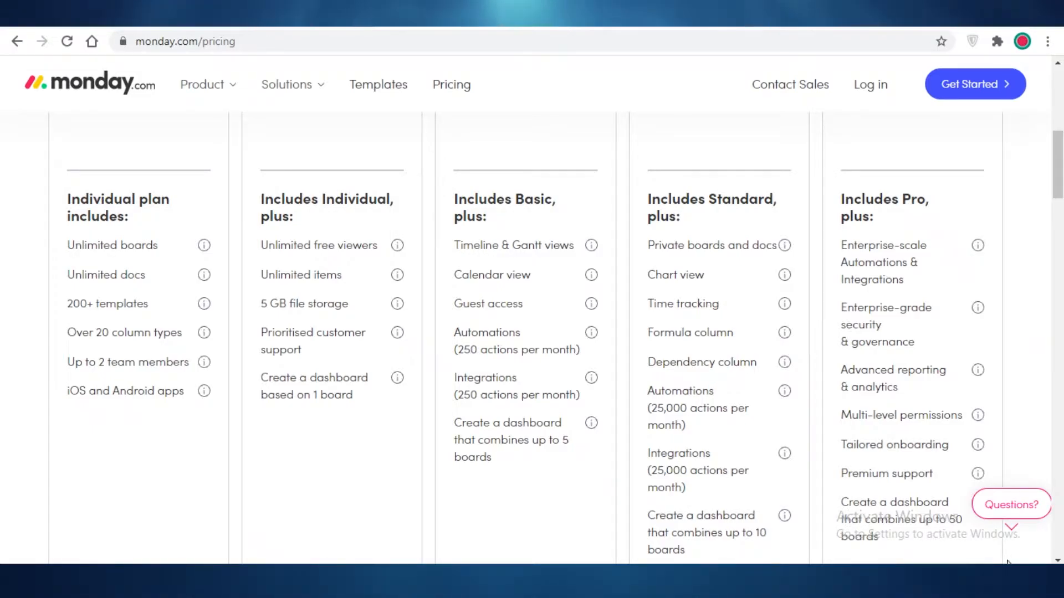
pyautogui.scroll(5, 580, 321)
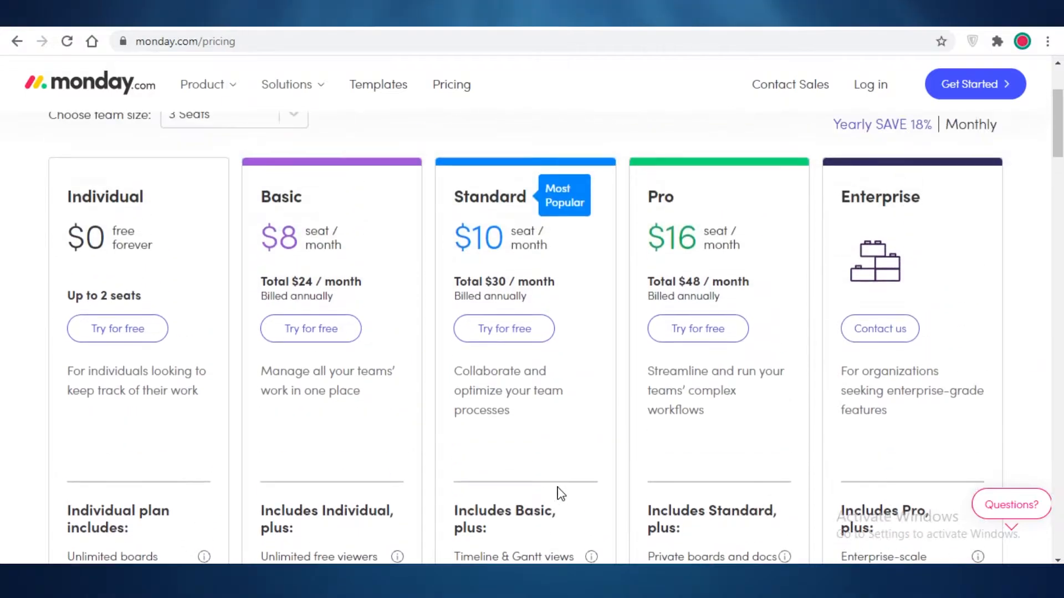
pyautogui.scroll(3, 561, 493)
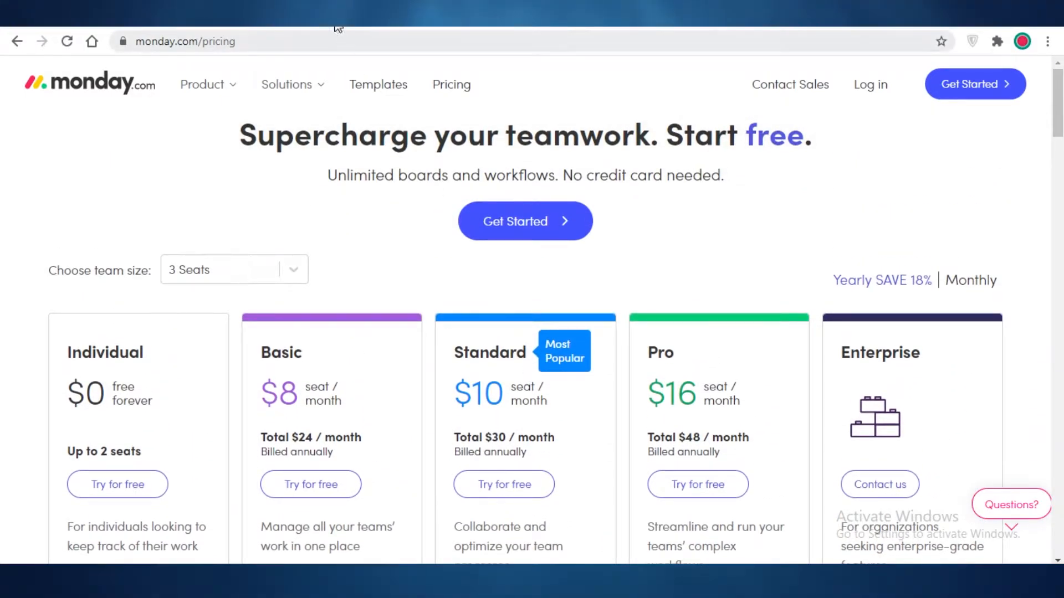
# - Back on the new board, name it School Work and its first group This Month
pyautogui.click(224, 18)
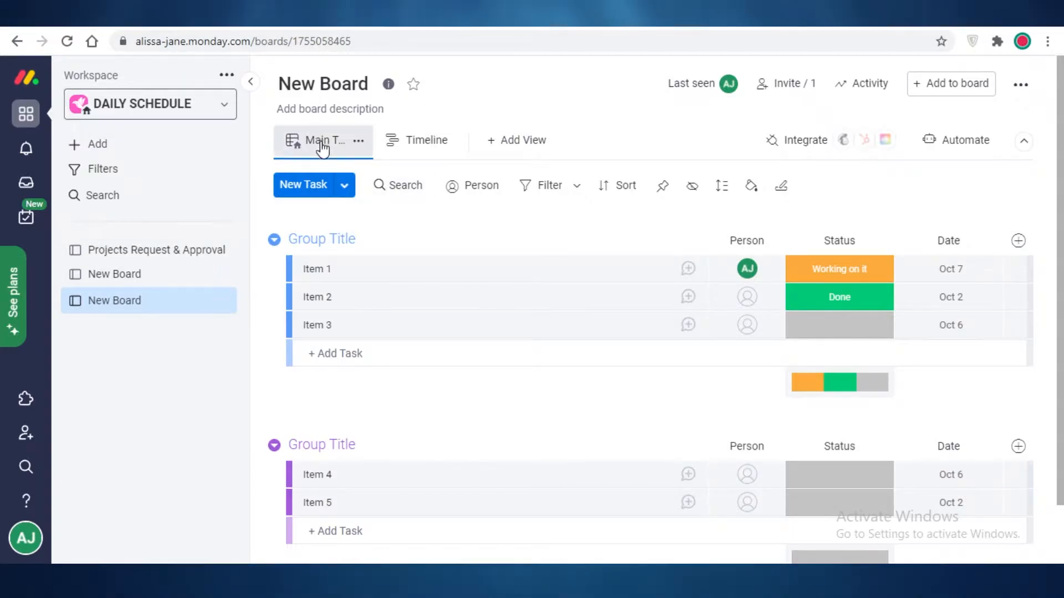
pyautogui.click(290, 79)
pyautogui.write('S')
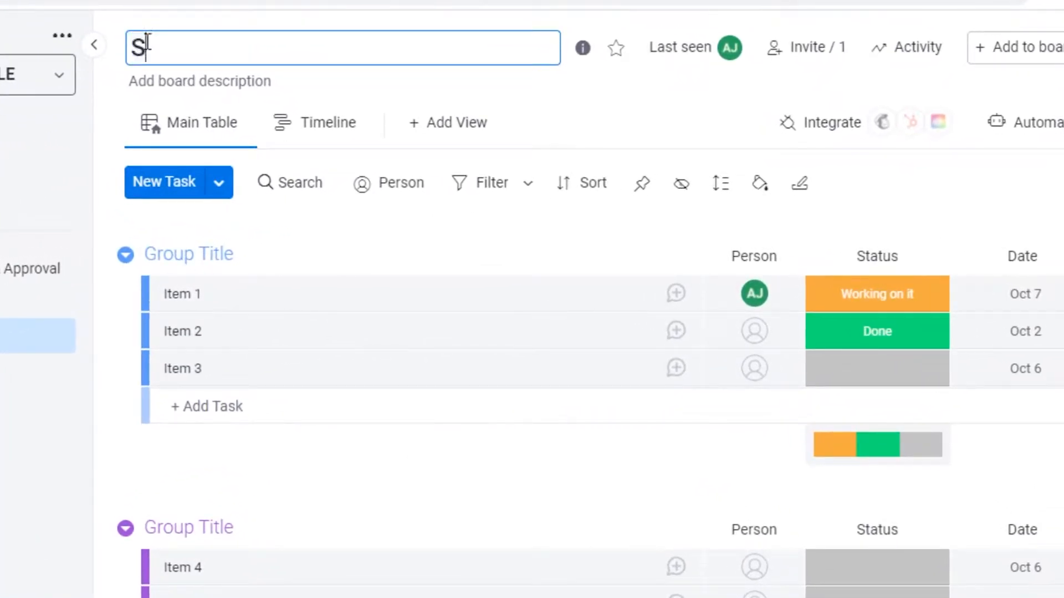
pyautogui.write('chool Work')
pyautogui.press('Return')
pyautogui.click(202, 254)
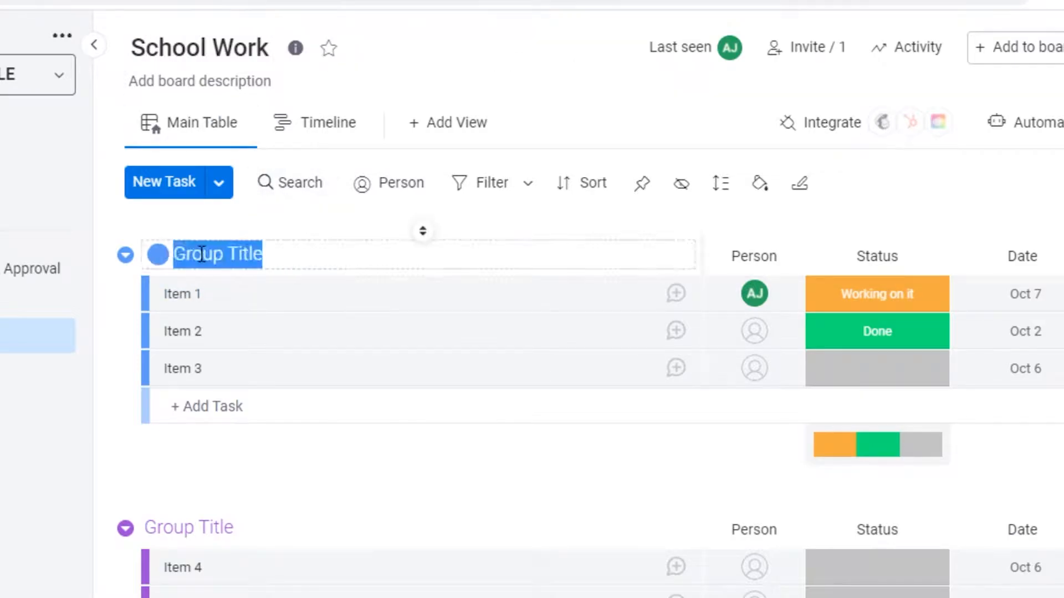
pyautogui.write('This')
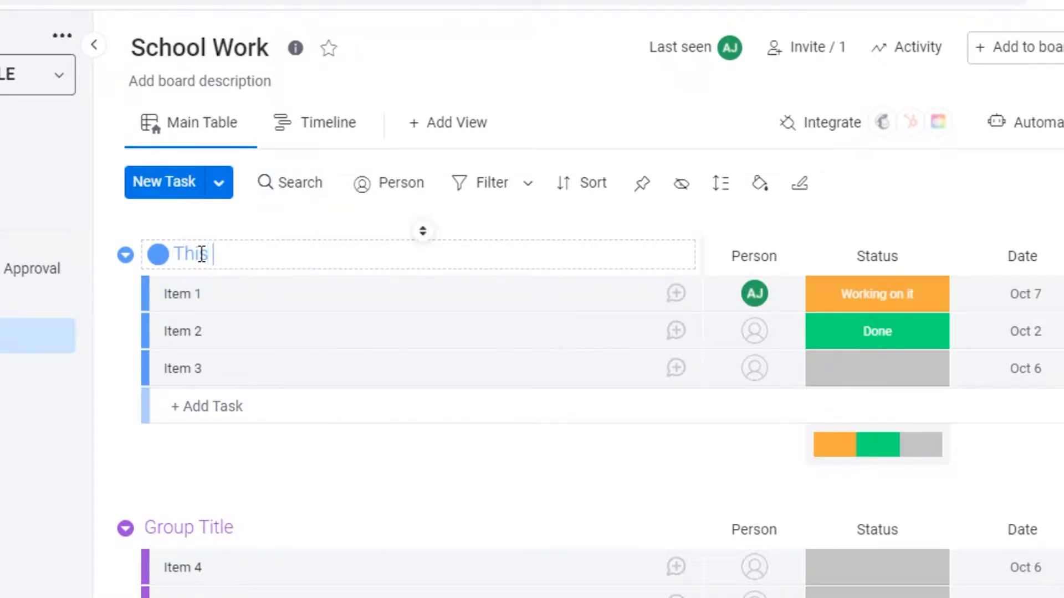
pyautogui.write(' Month')
# - Rename the first task english reading 1, edit the next task name, and add task management 2
pyautogui.click(227, 282)
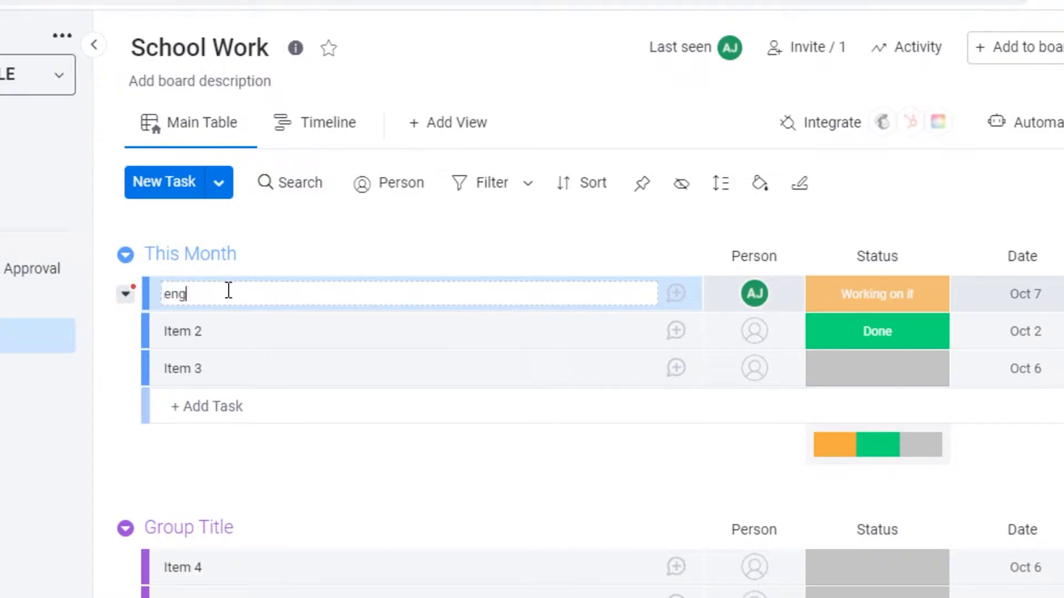
pyautogui.write('english reading 1')
pyautogui.click(206, 333)
pyautogui.write('Ima')
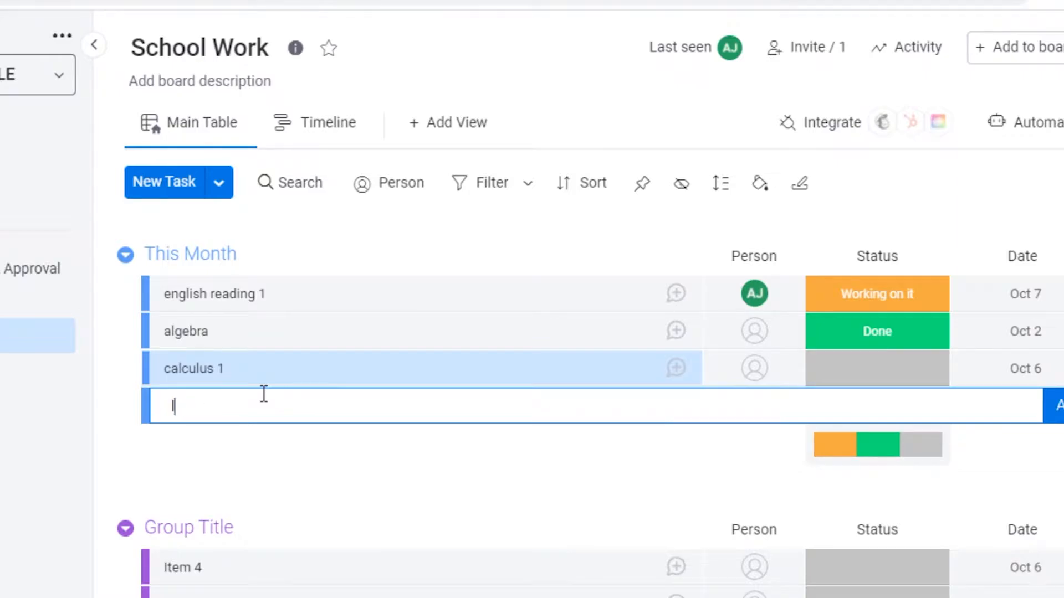
pyautogui.write('management 2')
pyautogui.press('Return')
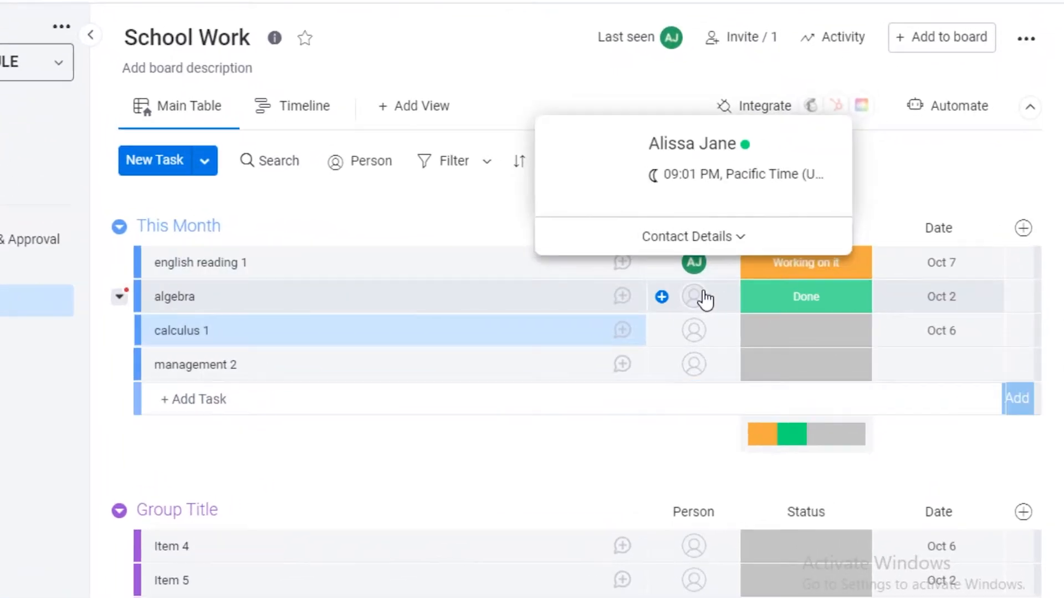
# - Assign algebra, calculus 1 and management 2 to the same team member as english reading 1
pyautogui.click(704, 299)
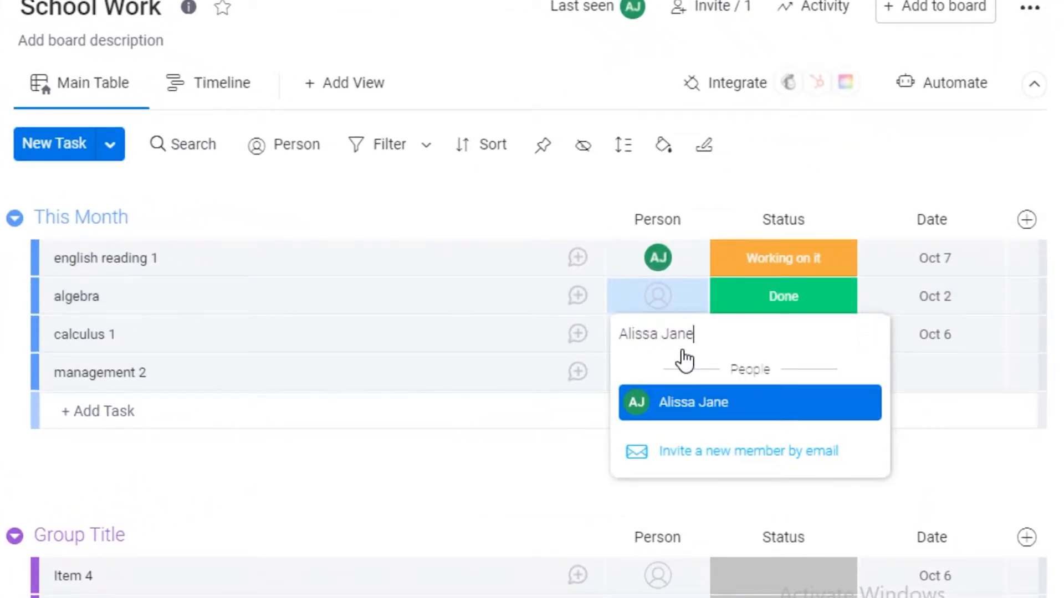
pyautogui.press('Return')
pyautogui.click(672, 344)
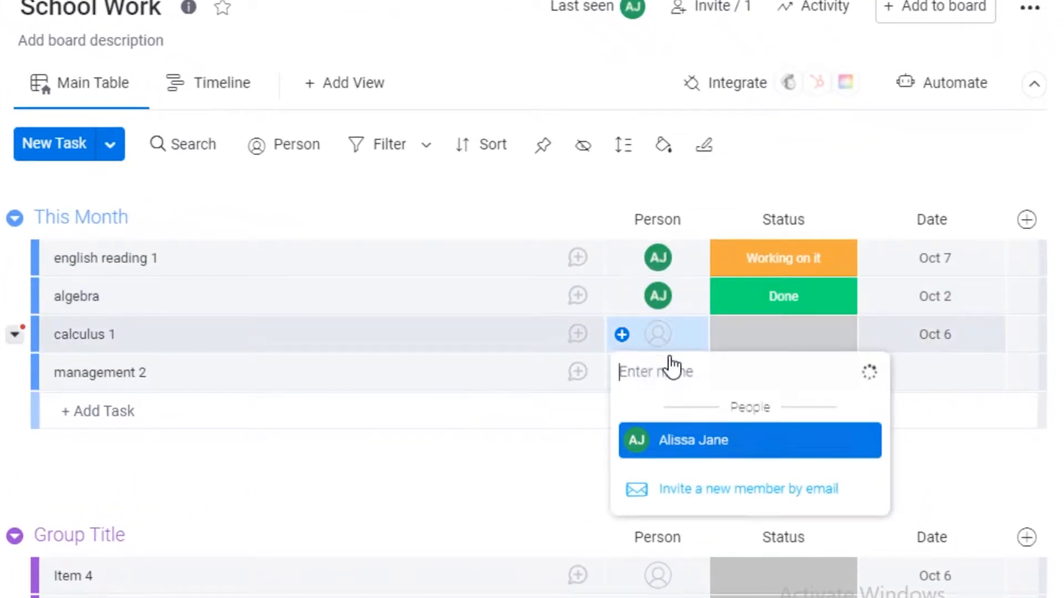
pyautogui.press('Return')
pyautogui.click(664, 381)
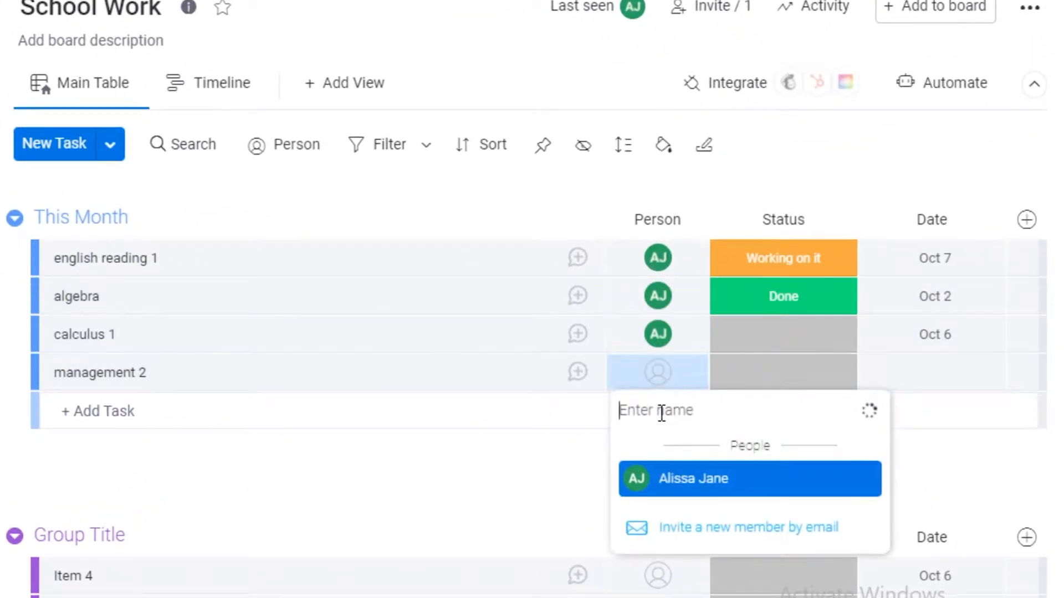
pyautogui.click(681, 477)
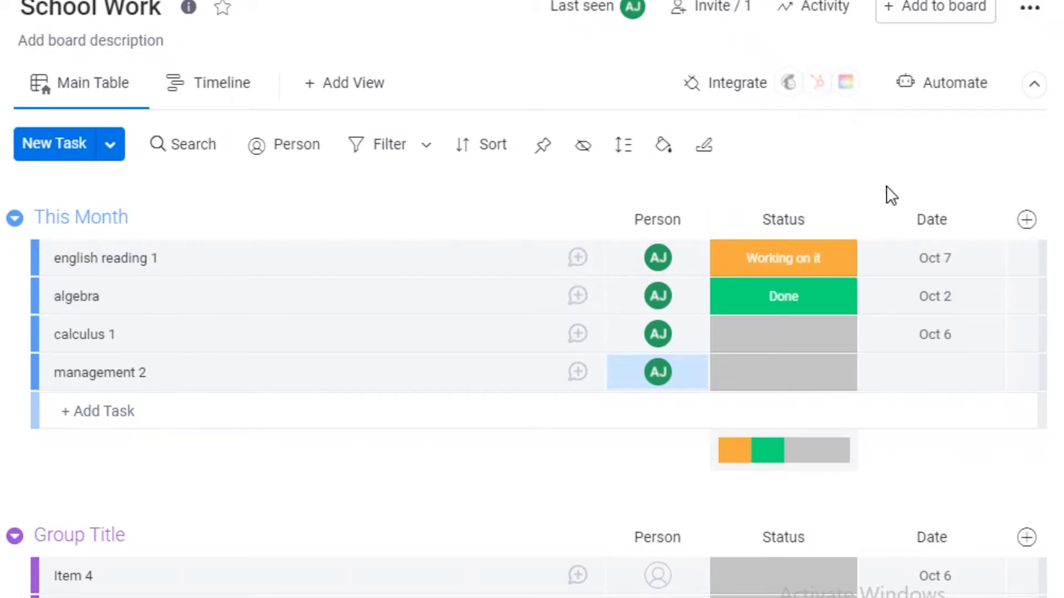
# - Add a new status column named priority
pyautogui.click(1027, 220)
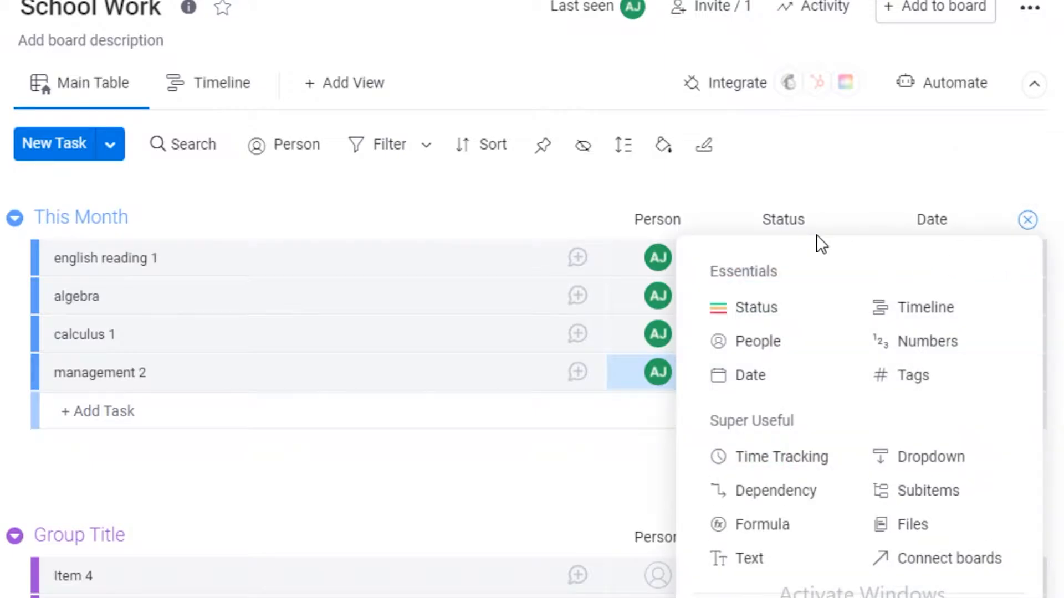
pyautogui.click(794, 323)
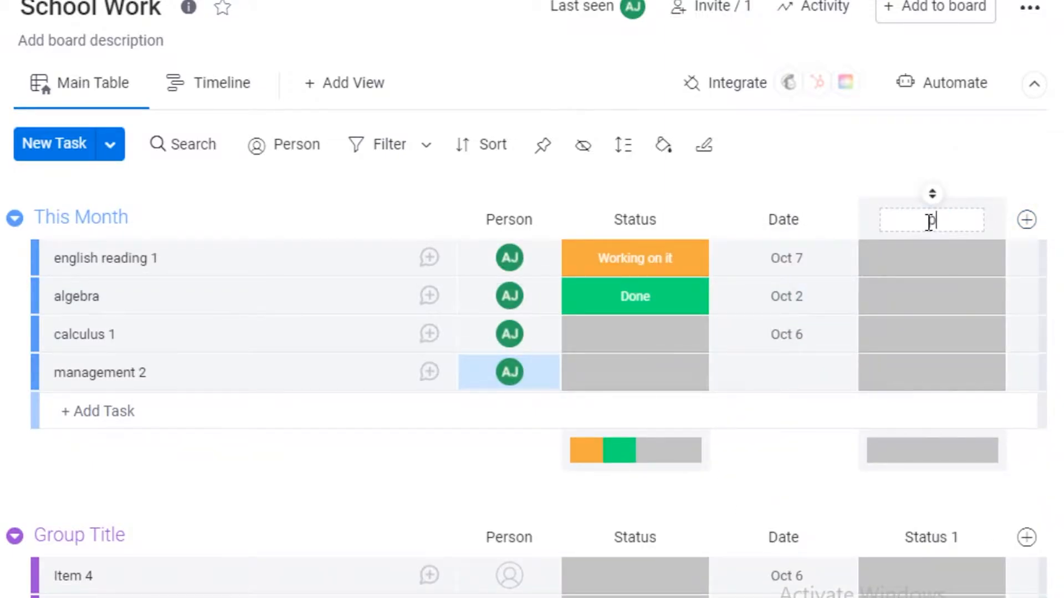
pyautogui.write('priority')
pyautogui.press('Return')
# - Delete the default status labels, keep High, and add a Low priority label
pyautogui.click(904, 271)
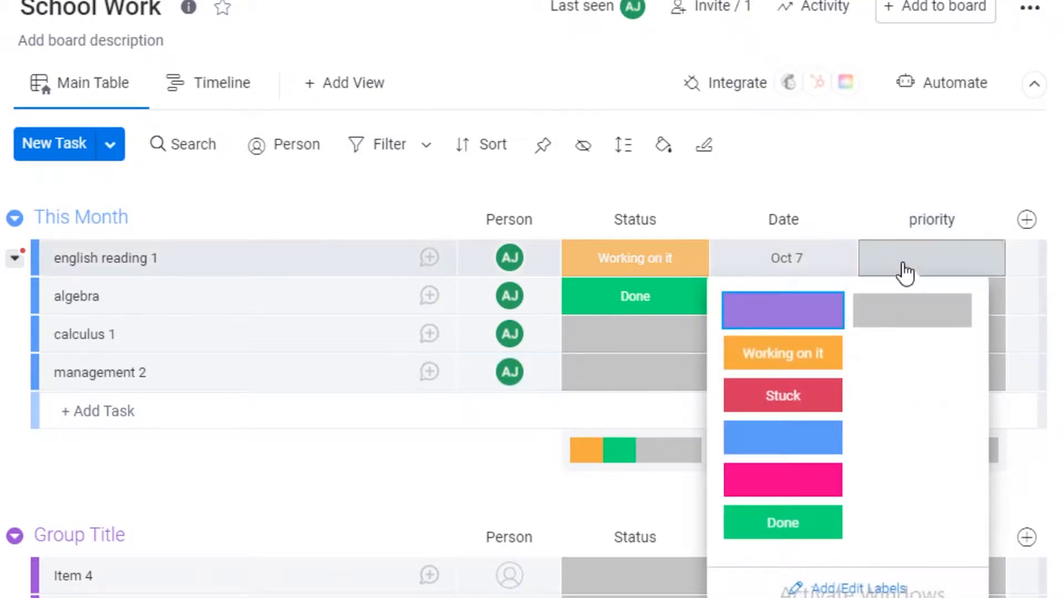
pyautogui.click(902, 583)
pyautogui.scroll(-2, 903, 588)
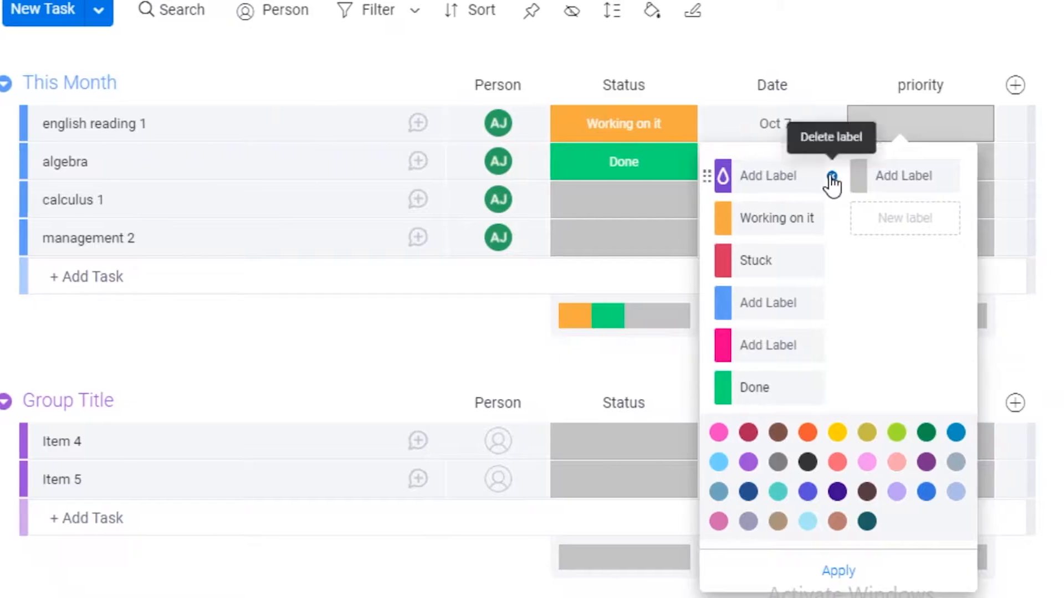
pyautogui.click(837, 176)
pyautogui.click(835, 177)
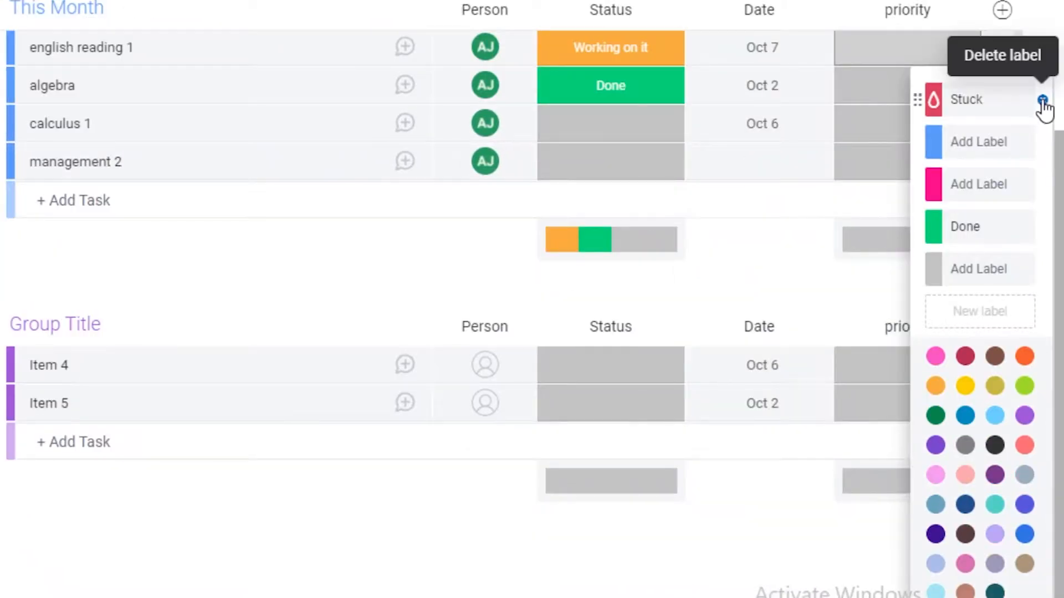
pyautogui.click(1042, 100)
pyautogui.click(1042, 101)
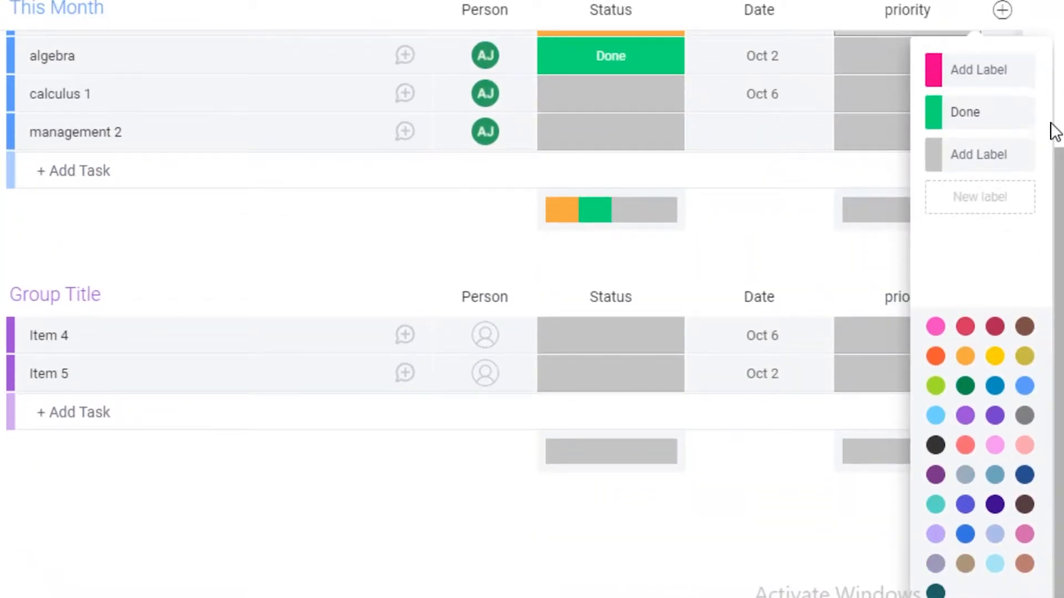
pyautogui.click(1041, 113)
pyautogui.click(976, 65)
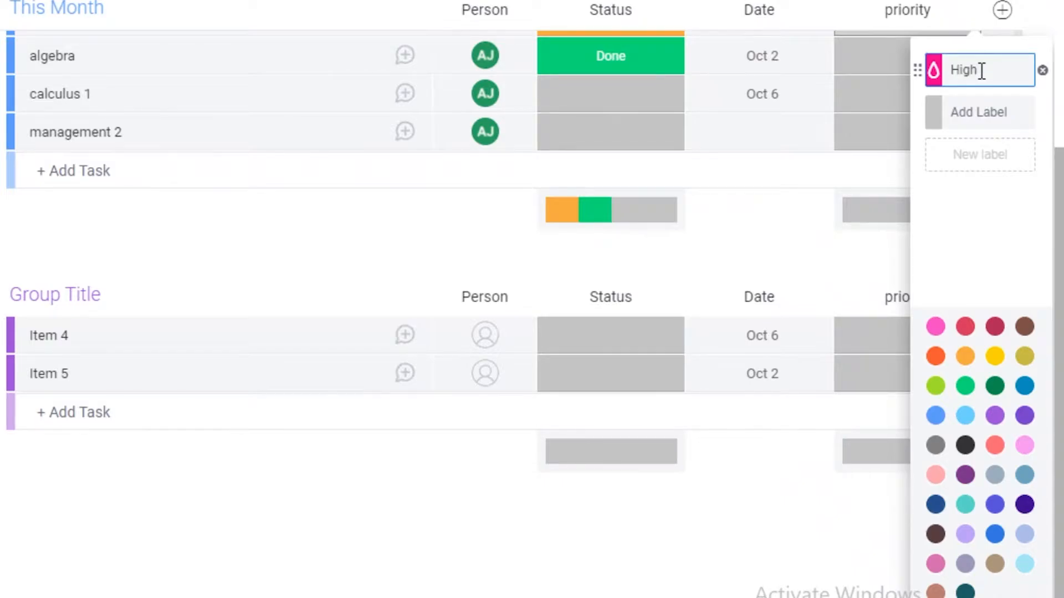
pyautogui.click(1003, 113)
pyautogui.write('Urgent')
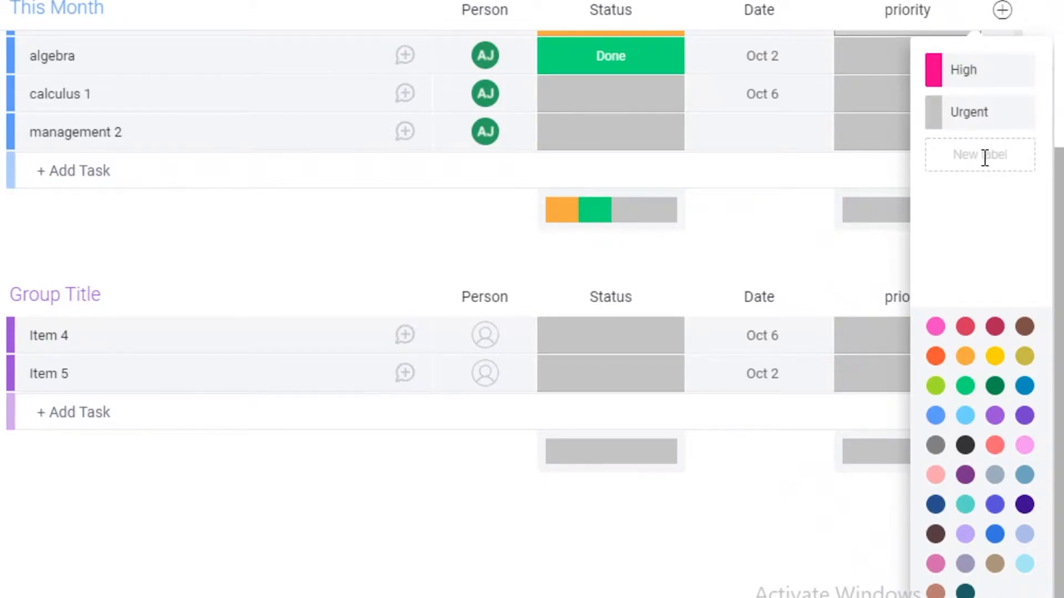
pyautogui.click(985, 158)
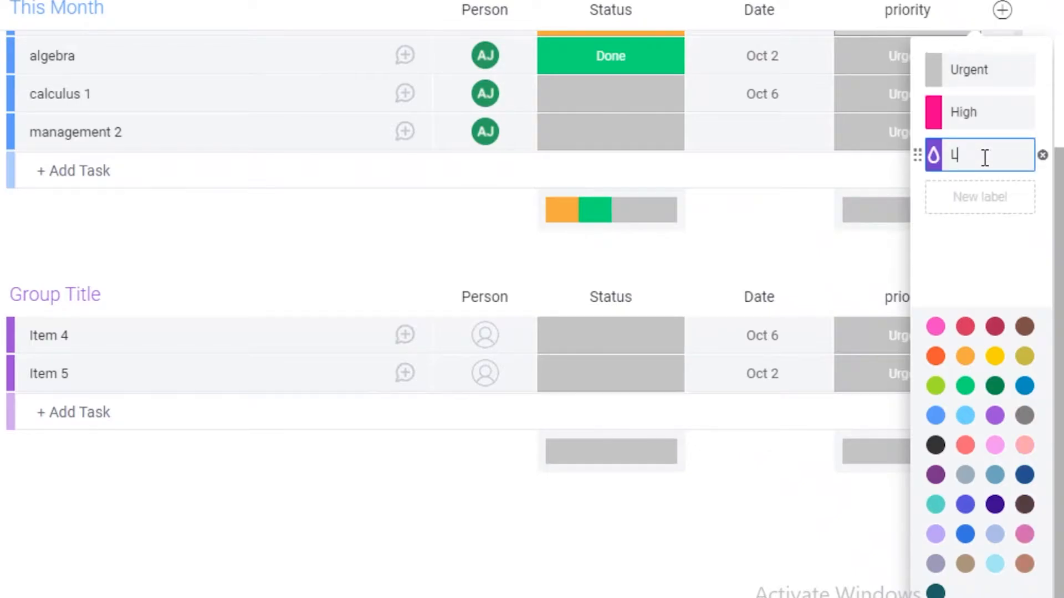
pyautogui.press('Return')
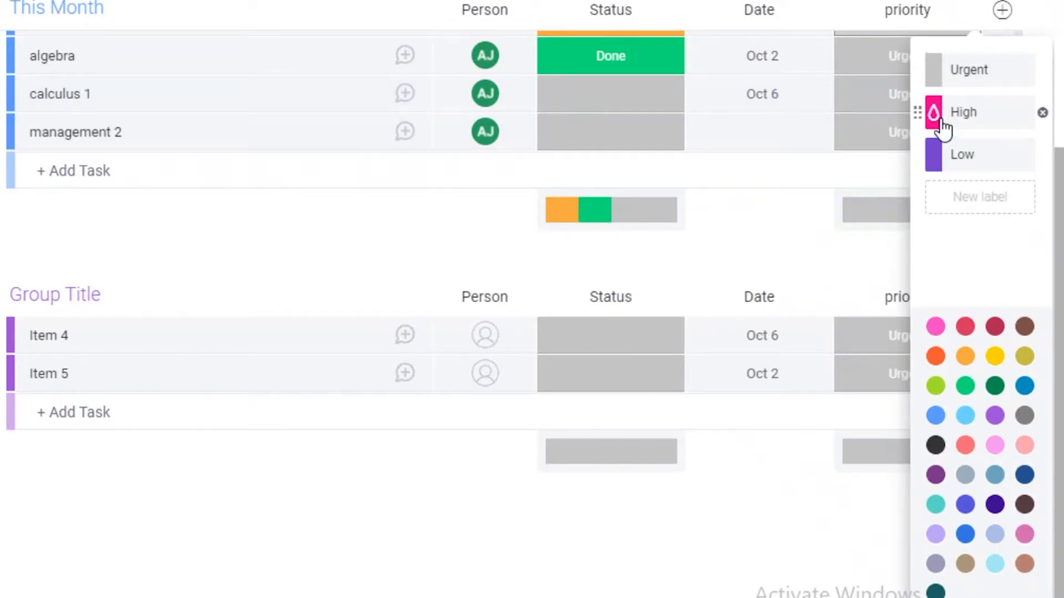
# - Make High red and Low lime, rename the grey label Whenever, and add an Urgent label
pyautogui.click(942, 122)
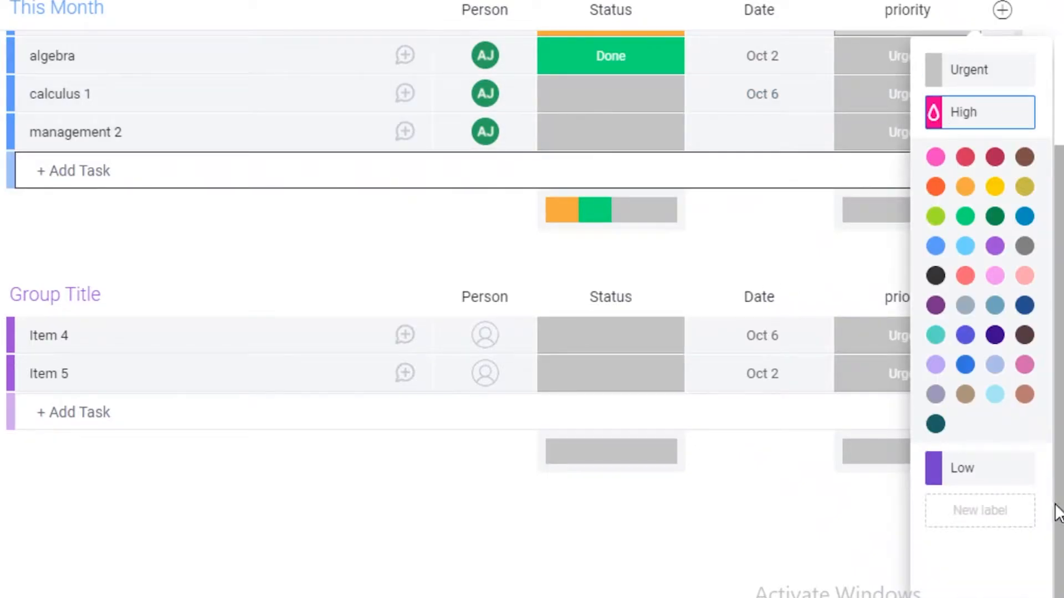
pyautogui.click(967, 157)
pyautogui.scroll(2, 953, 139)
pyautogui.click(1000, 181)
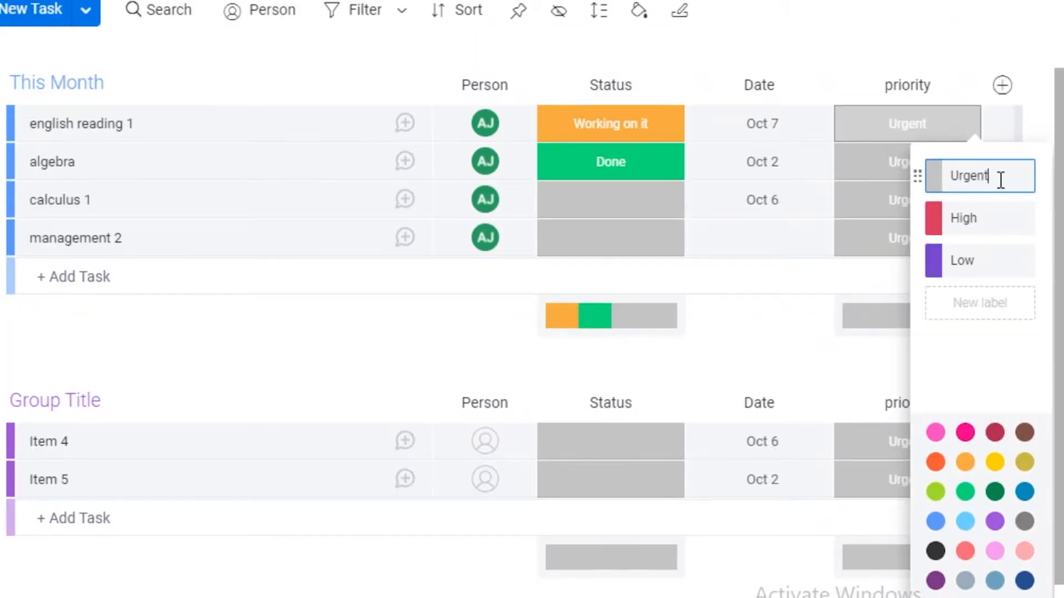
pyautogui.click(933, 261)
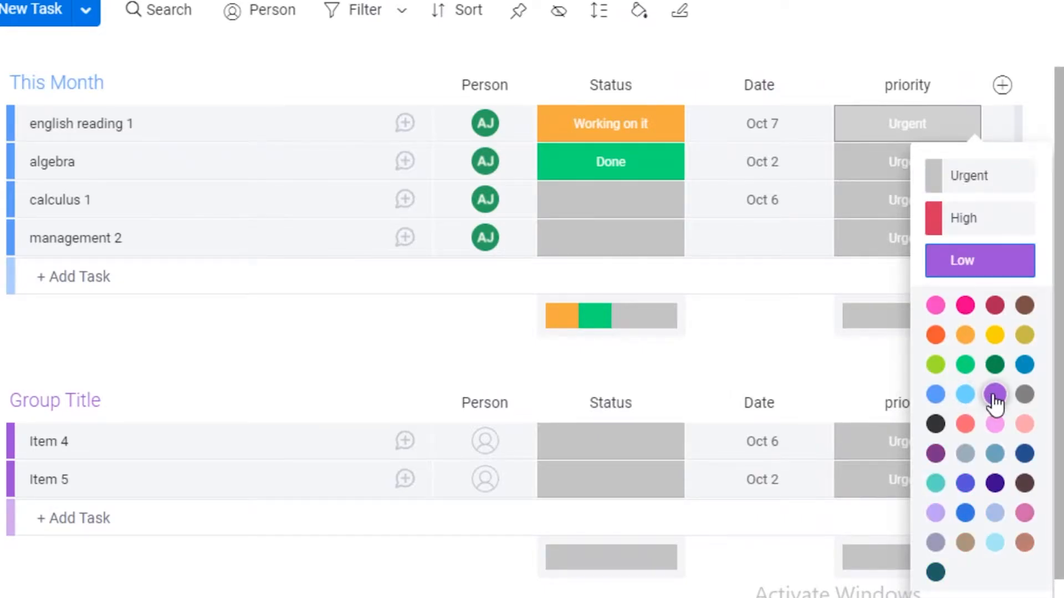
pyautogui.click(936, 364)
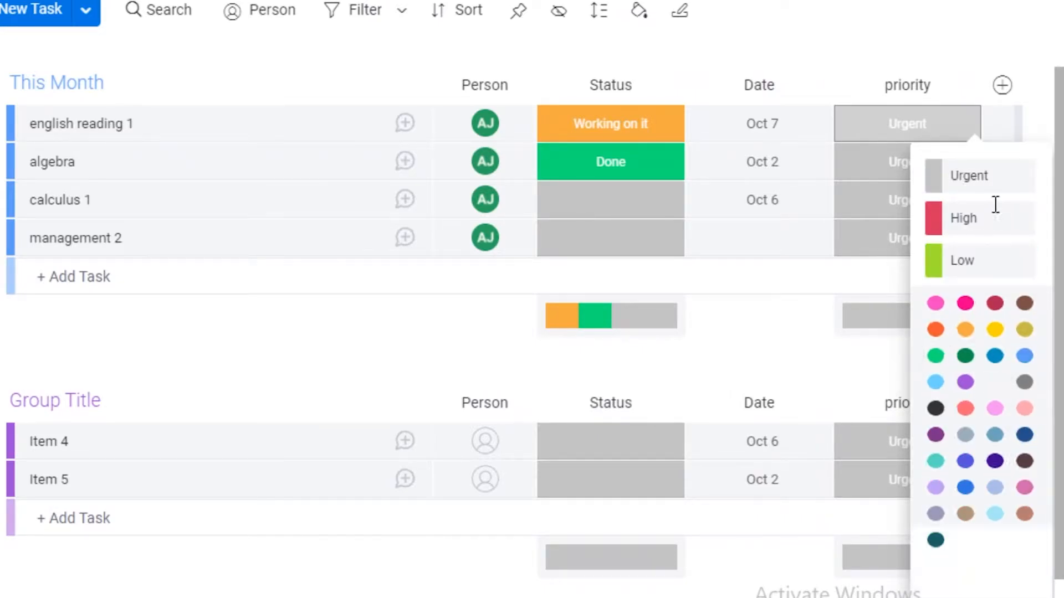
pyautogui.click(970, 177)
pyautogui.write('Whenever')
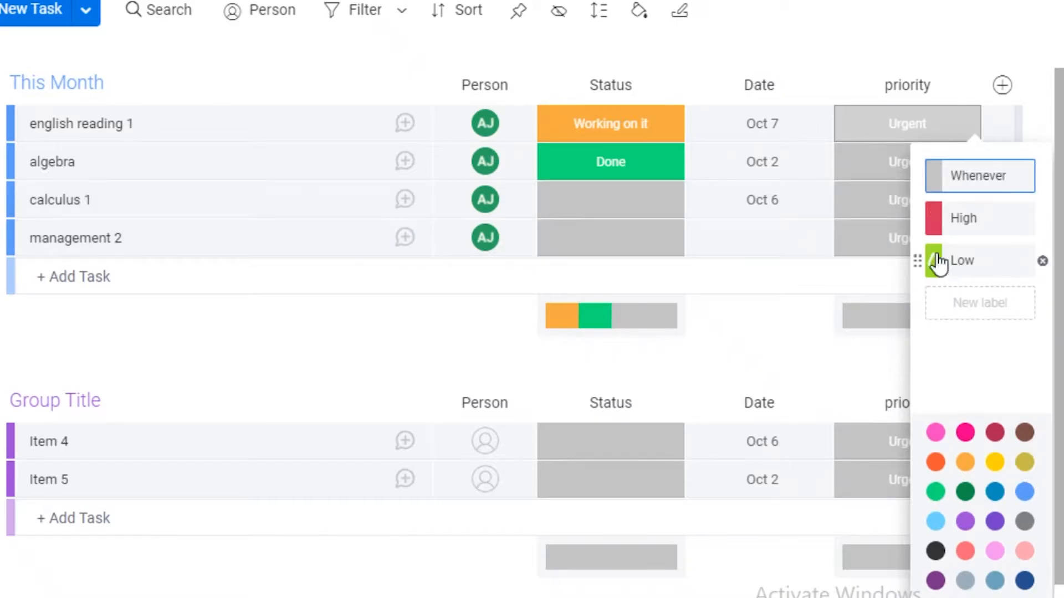
pyautogui.click(964, 292)
pyautogui.scroll(-3, 973, 308)
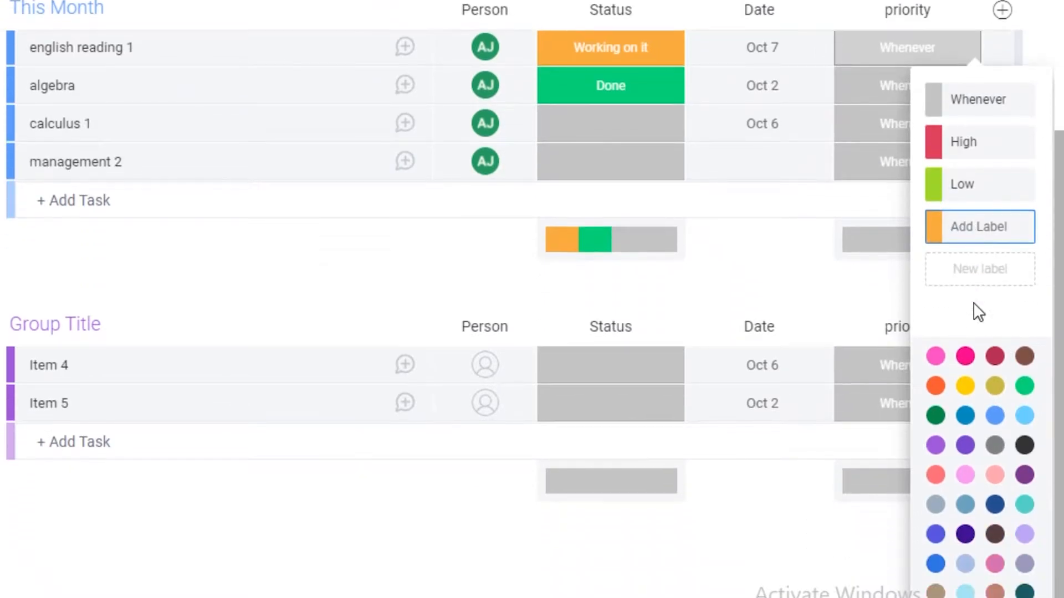
pyautogui.write('Urgent')
pyautogui.press('Return')
pyautogui.click(965, 356)
pyautogui.click(872, 221)
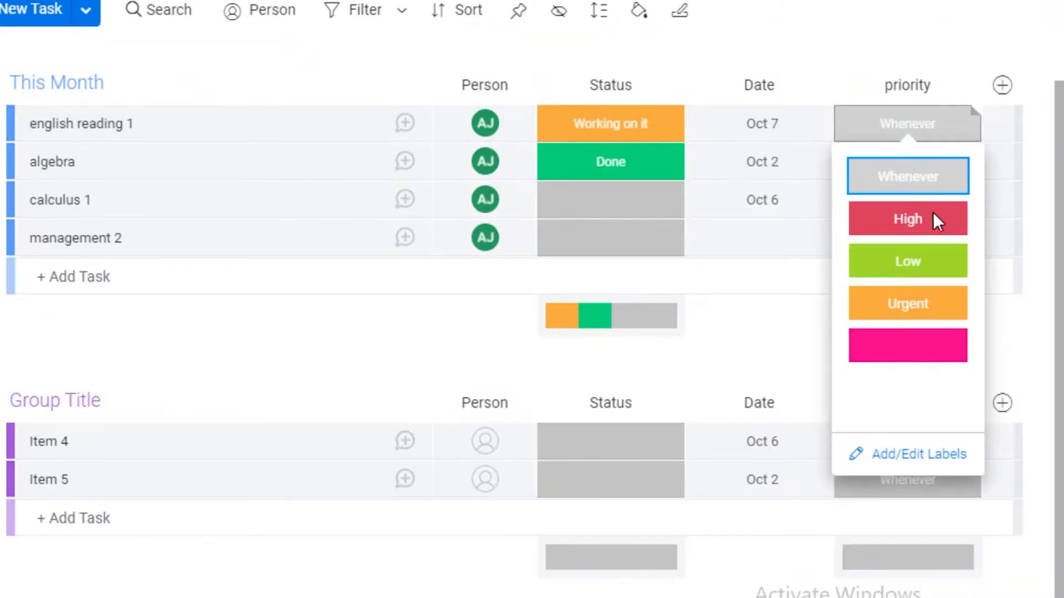
# - Set priorities: english reading 1 and algebra High, calculus 1 Urgent, management 2 Low
pyautogui.click(907, 219)
pyautogui.click(921, 166)
pyautogui.click(914, 253)
pyautogui.click(919, 200)
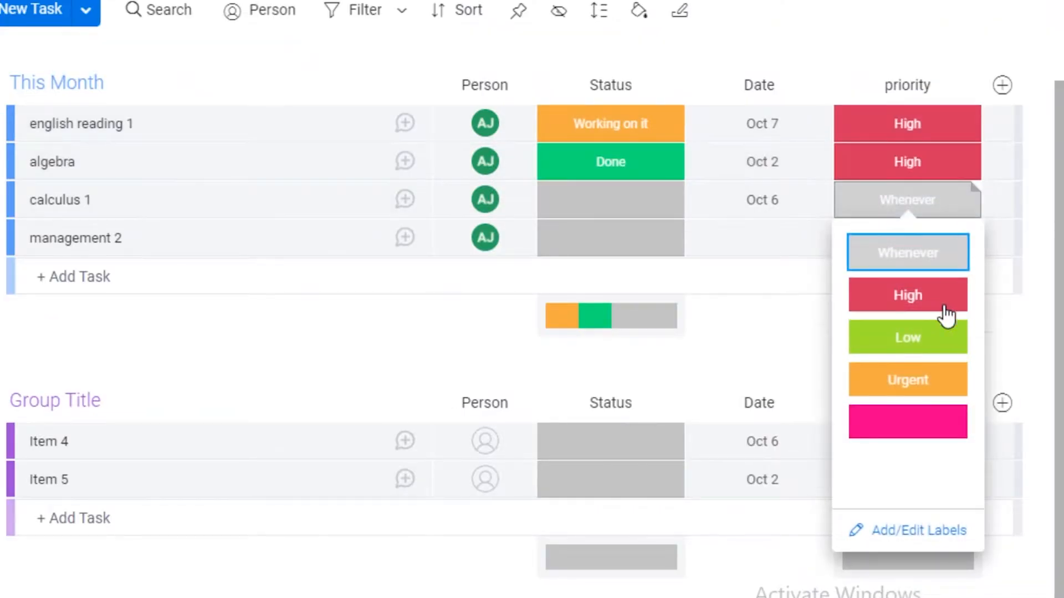
pyautogui.click(934, 393)
pyautogui.click(893, 236)
pyautogui.click(907, 376)
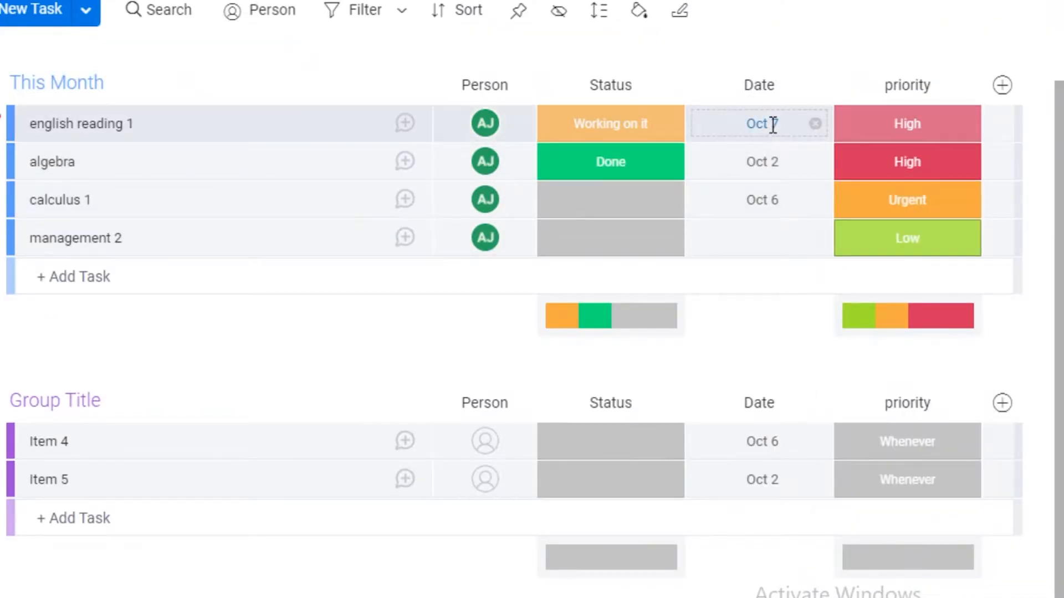
pyautogui.click(773, 125)
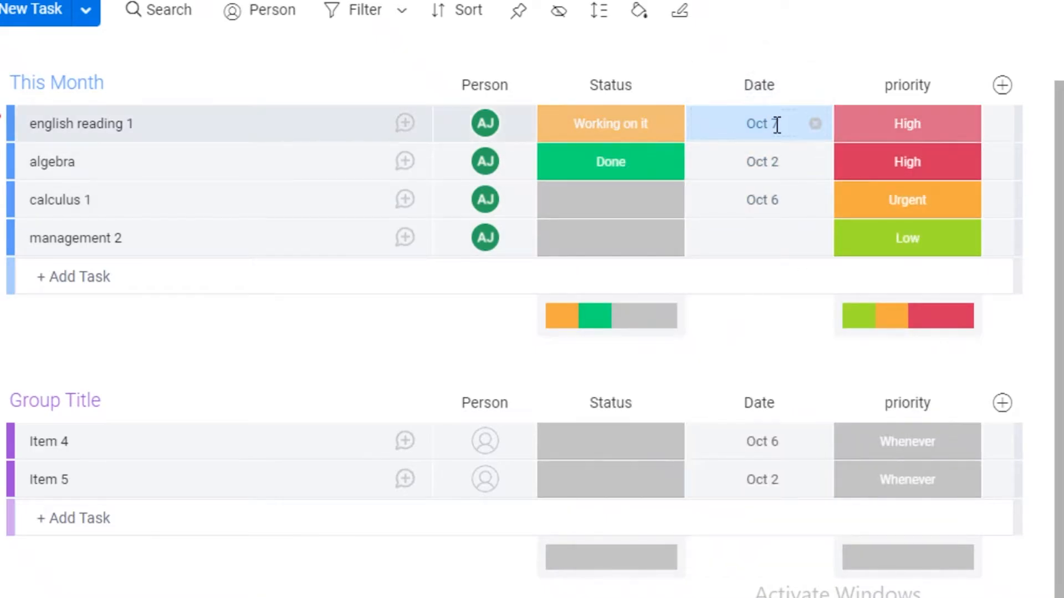
# - Move algebra's due date to Oct 8 and calculus 1's to Oct 10
pyautogui.click(765, 172)
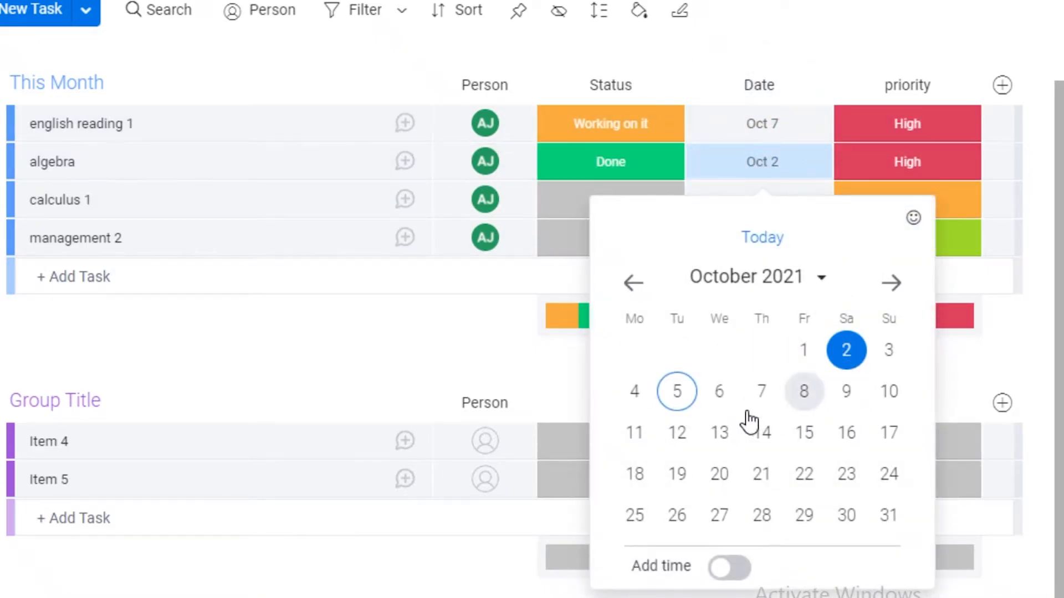
pyautogui.click(807, 394)
pyautogui.click(759, 209)
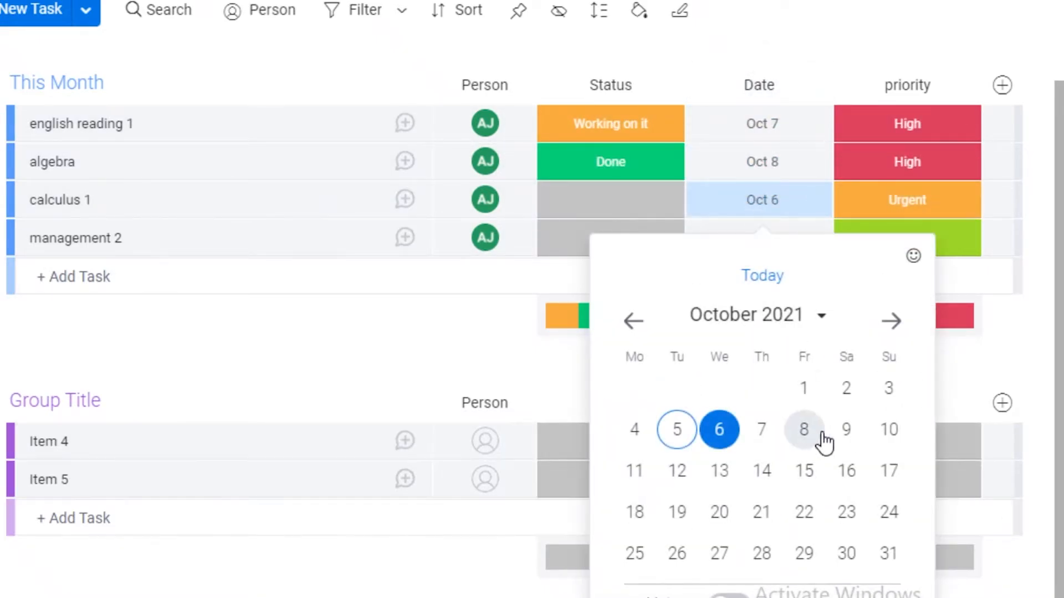
pyautogui.click(889, 430)
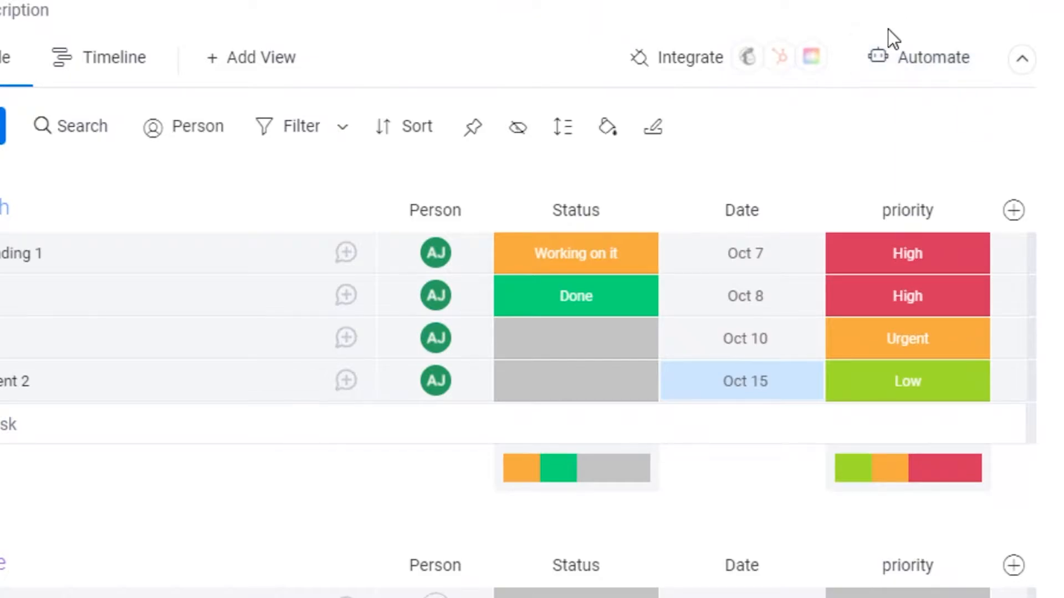
pyautogui.click(918, 55)
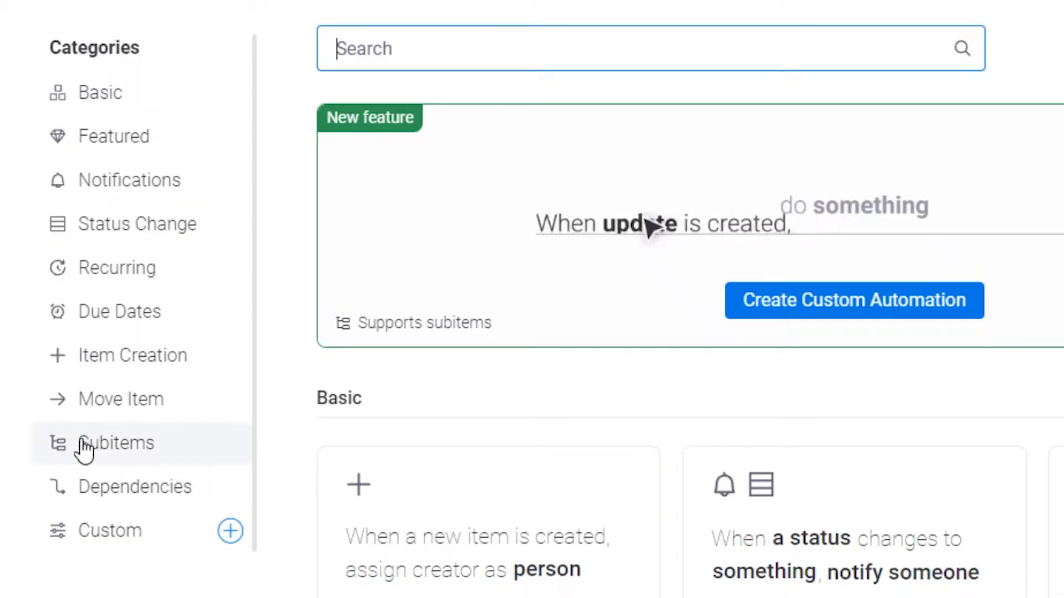
pyautogui.click(88, 106)
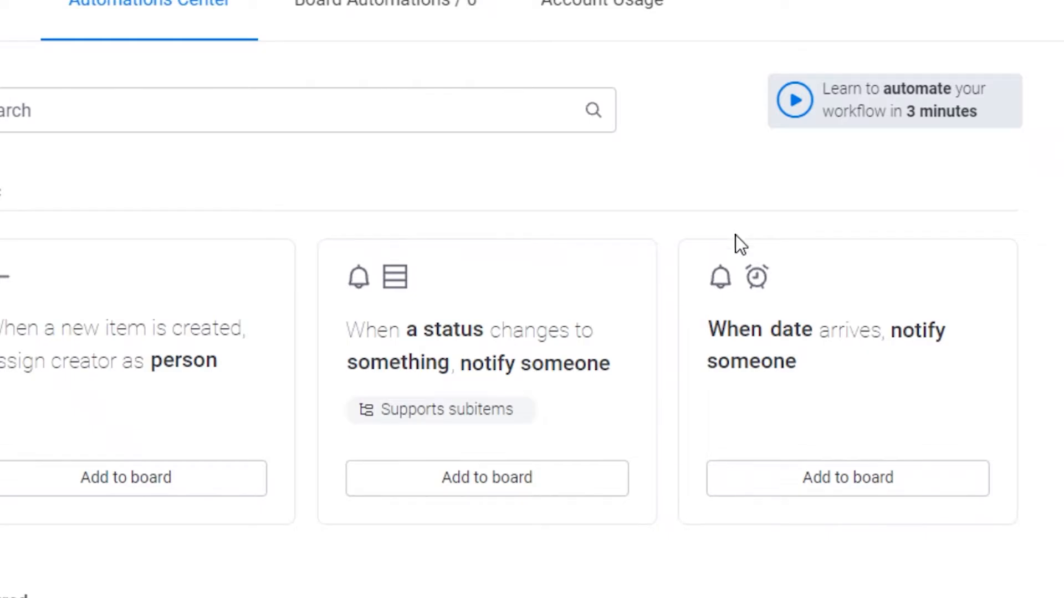
pyautogui.scroll(-10, 819, 521)
pyautogui.scroll(3, 764, 482)
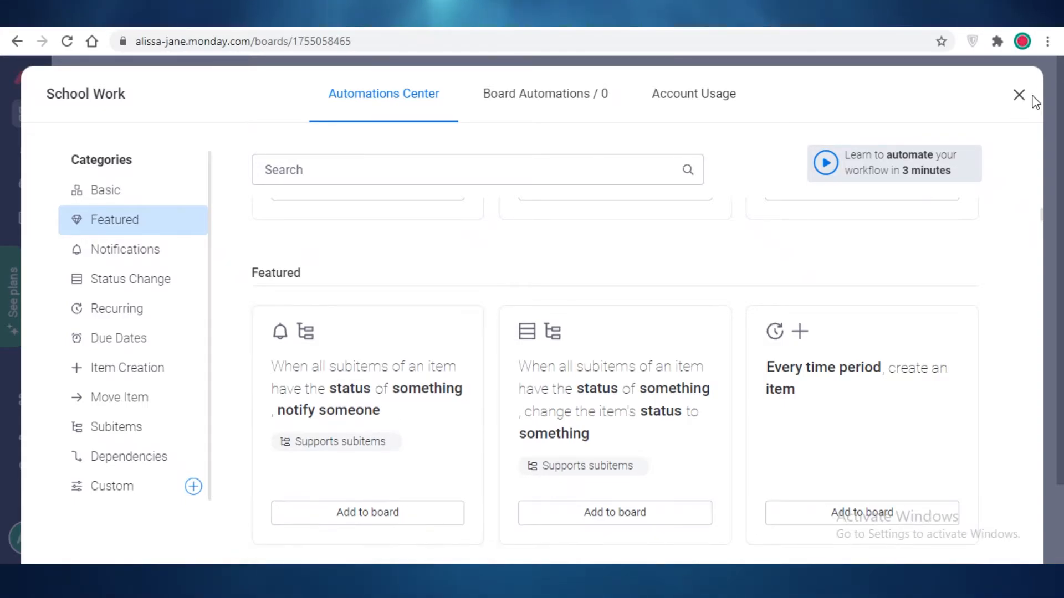
pyautogui.press('Escape')
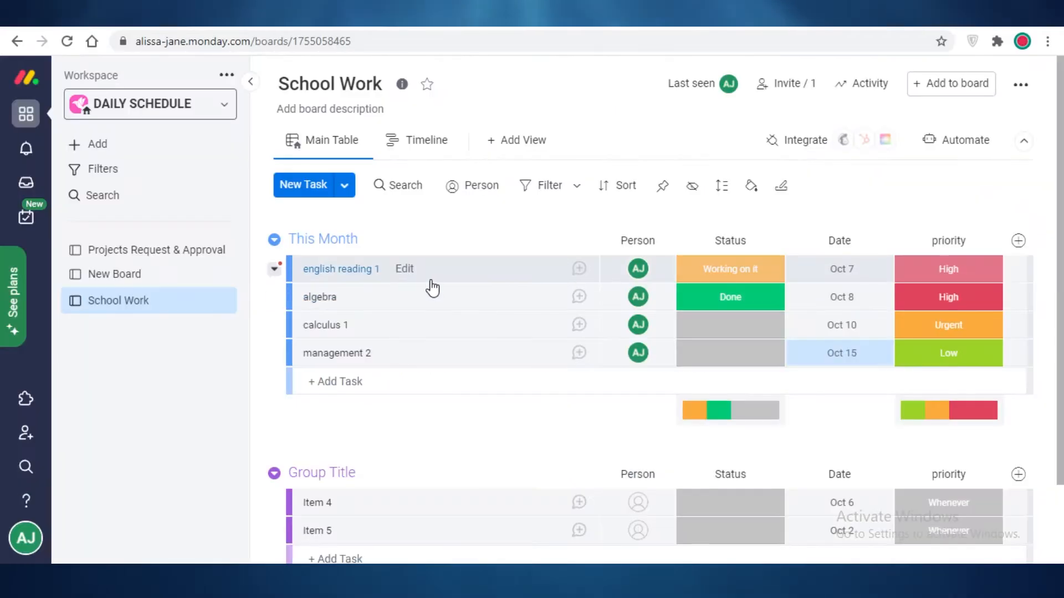
# - Add a Subitems column and create subitem reading ch1 under english reading 1
pyautogui.click(1018, 241)
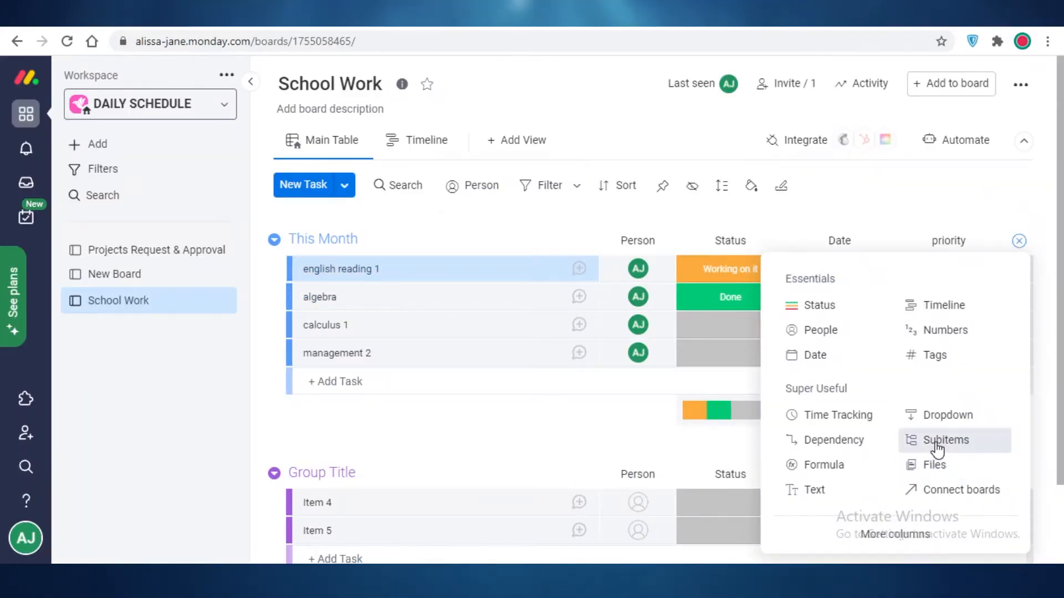
pyautogui.click(935, 441)
pyautogui.click(570, 269)
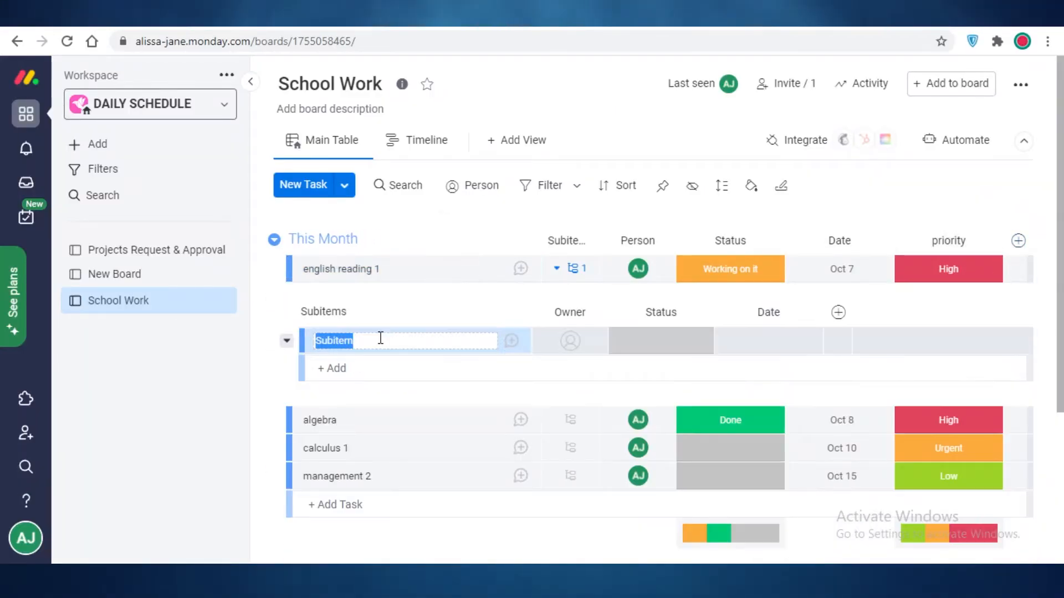
pyautogui.write('reading ch1')
pyautogui.press('Return')
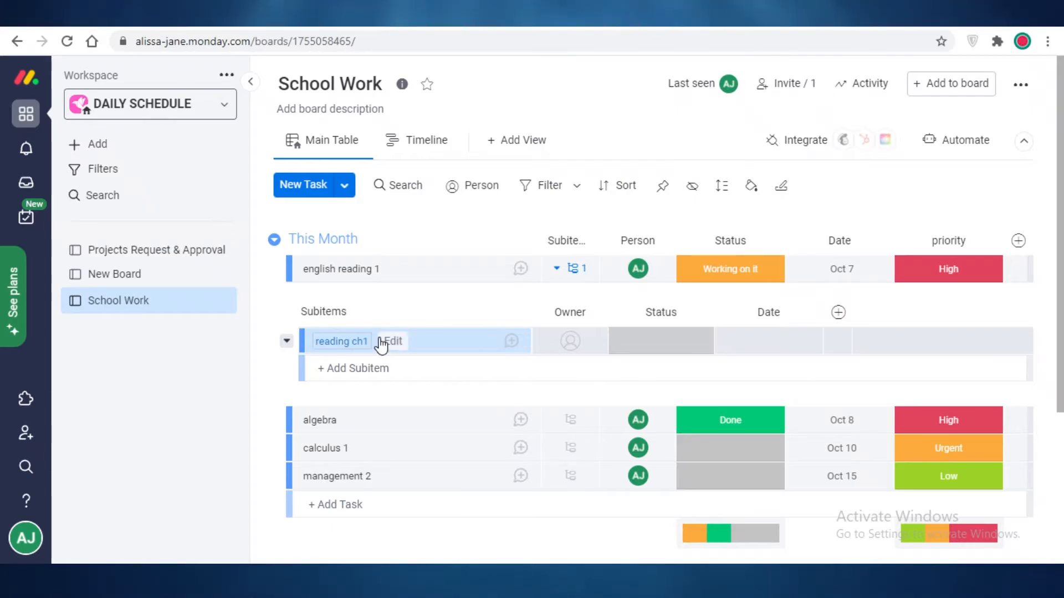
# - Add subitems ch2, ch6 and ch3 under english reading 1
pyautogui.click(381, 343)
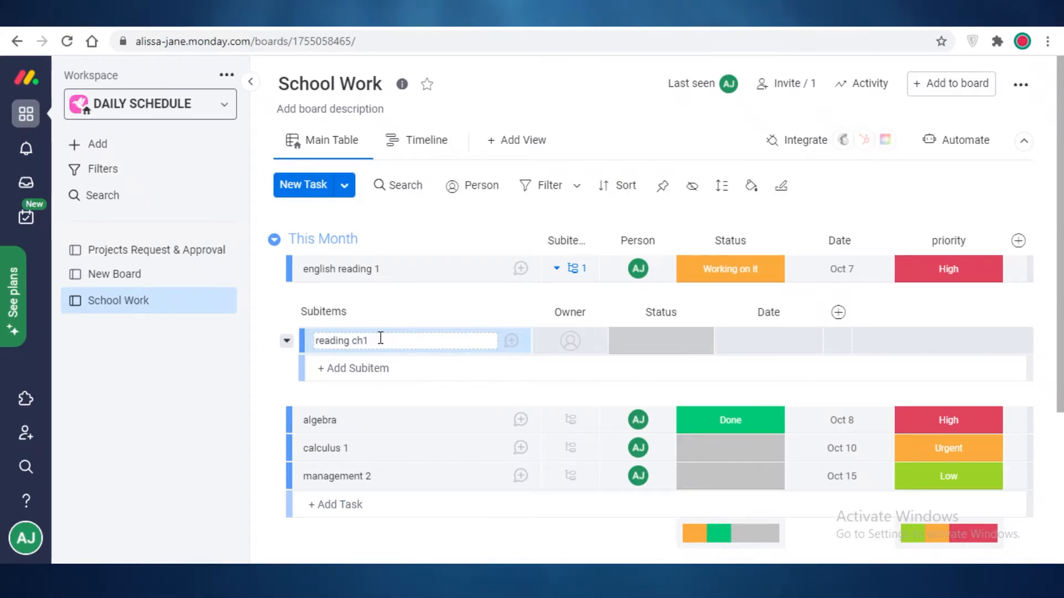
pyautogui.click(375, 370)
pyautogui.write('ch2')
pyautogui.press('Return')
pyautogui.write('c')
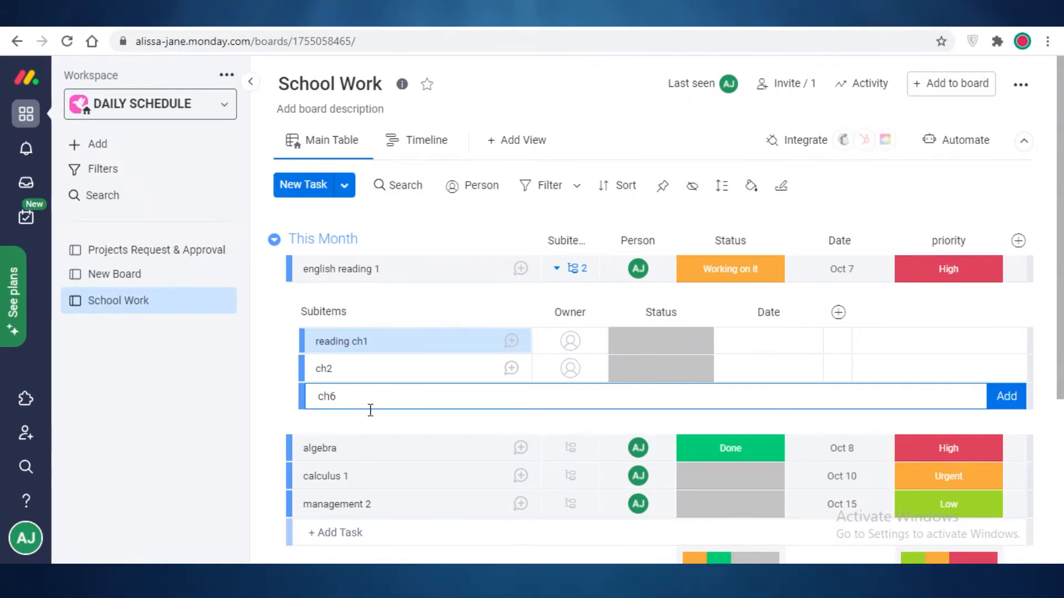
pyautogui.write('h6')
pyautogui.click(993, 411)
pyautogui.write('ch3')
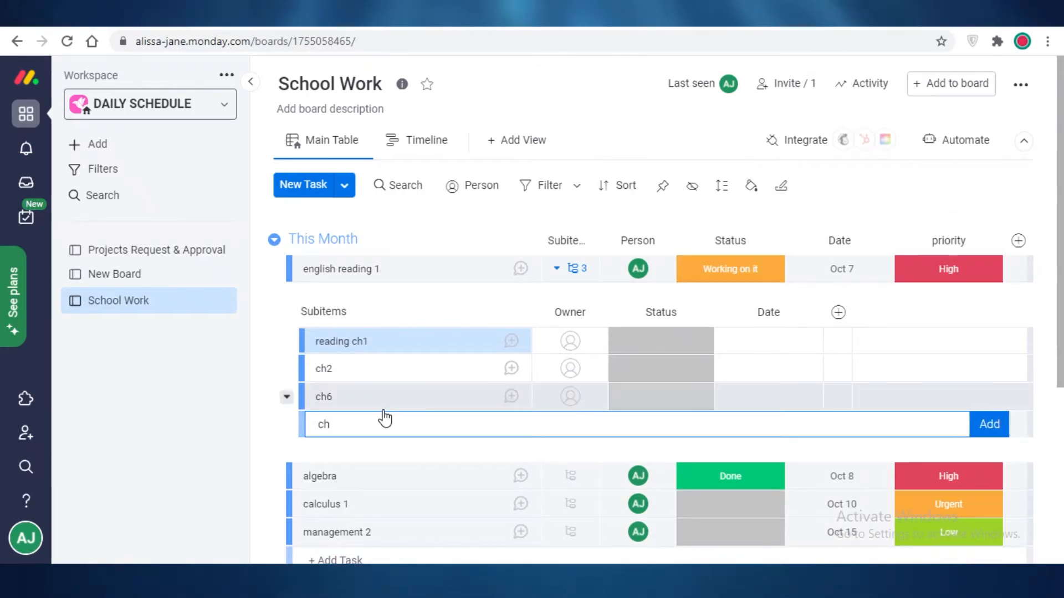
pyautogui.click(1002, 423)
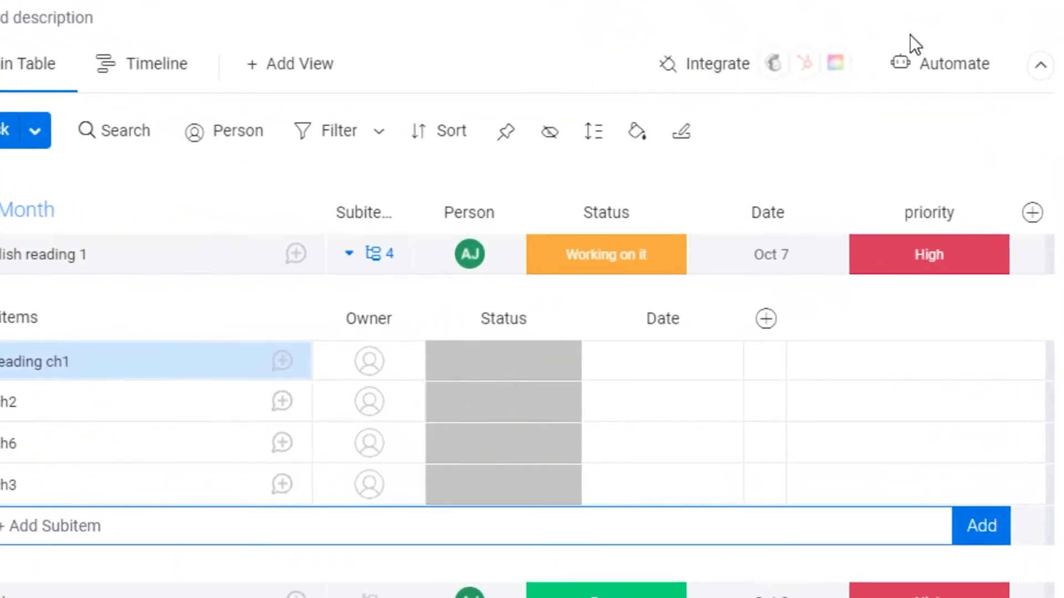
# - Set up the 'when all subitems have status, notify' recipe with subitem Status, Done and me
pyautogui.click(938, 69)
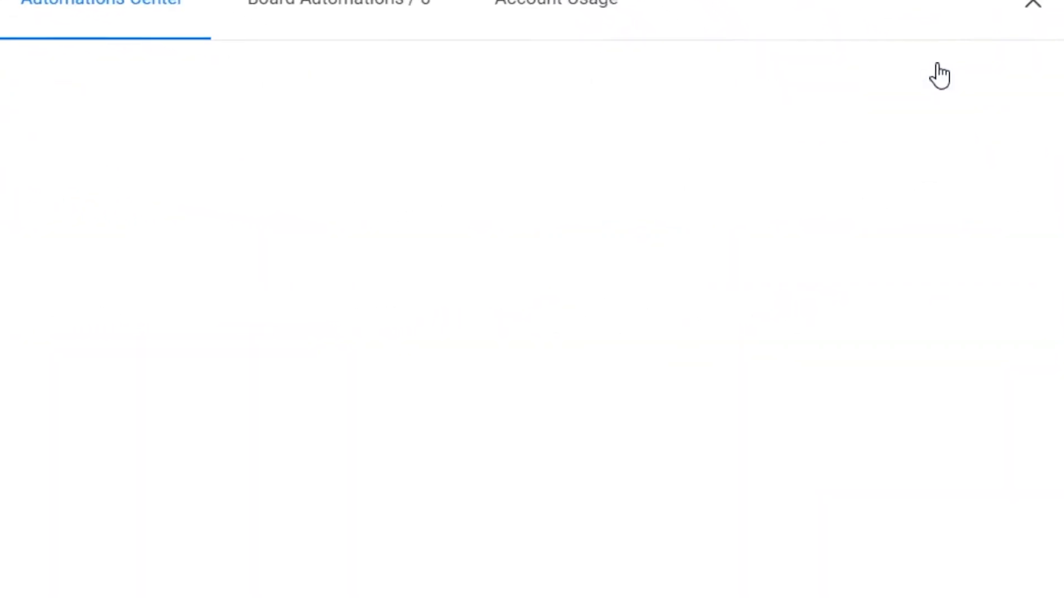
pyautogui.scroll(-3, 237, 360)
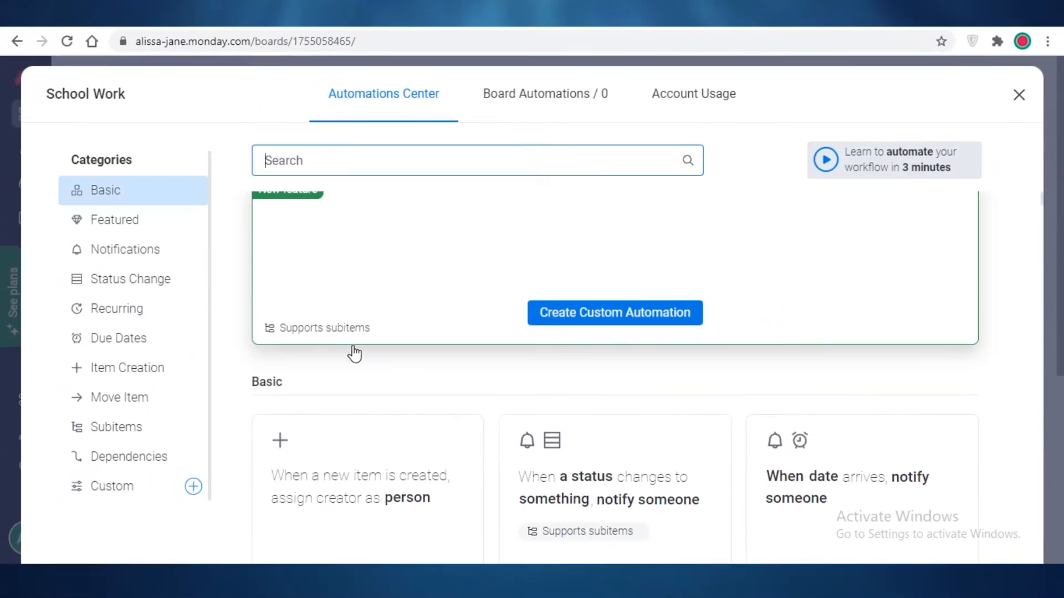
pyautogui.scroll(-8, 197, 268)
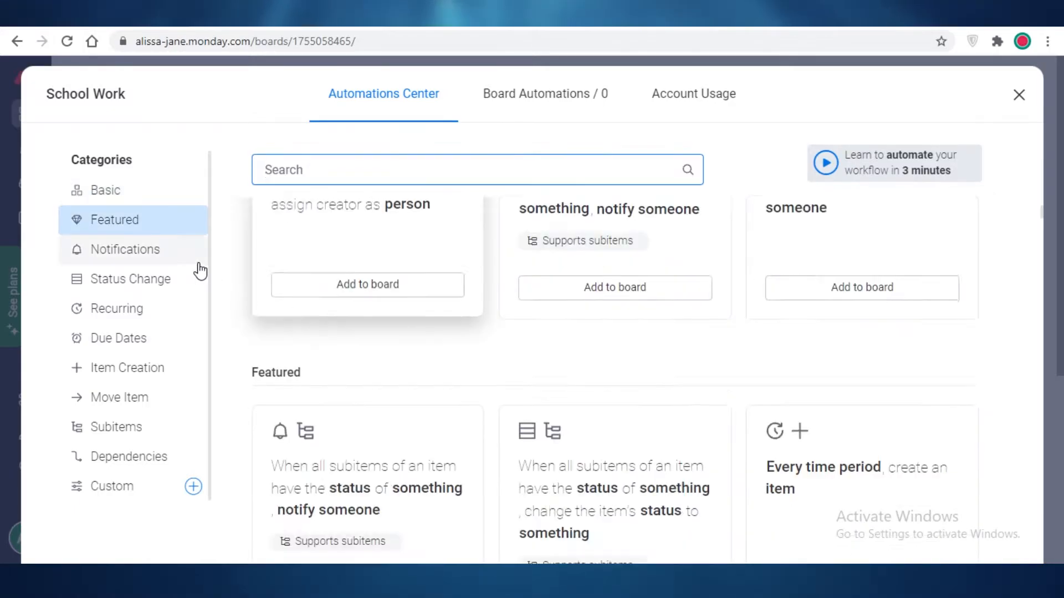
pyautogui.click(351, 298)
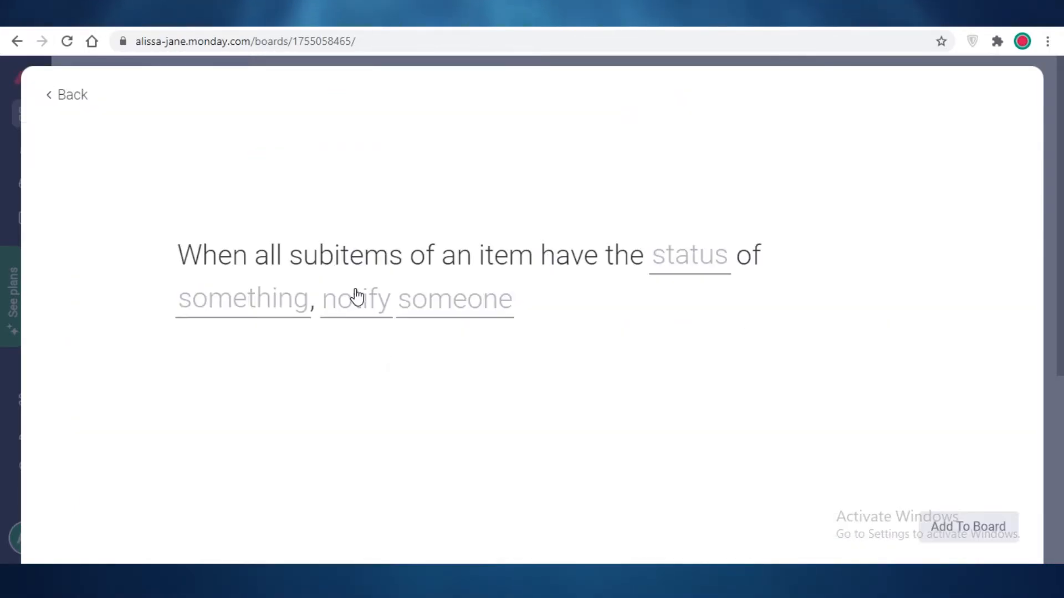
pyautogui.click(708, 268)
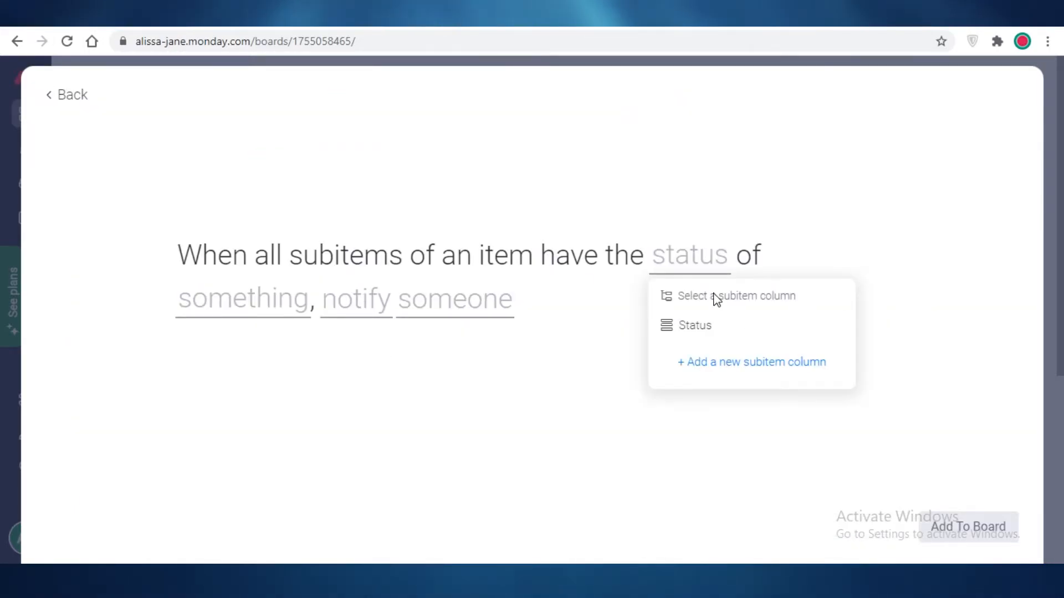
pyautogui.click(689, 340)
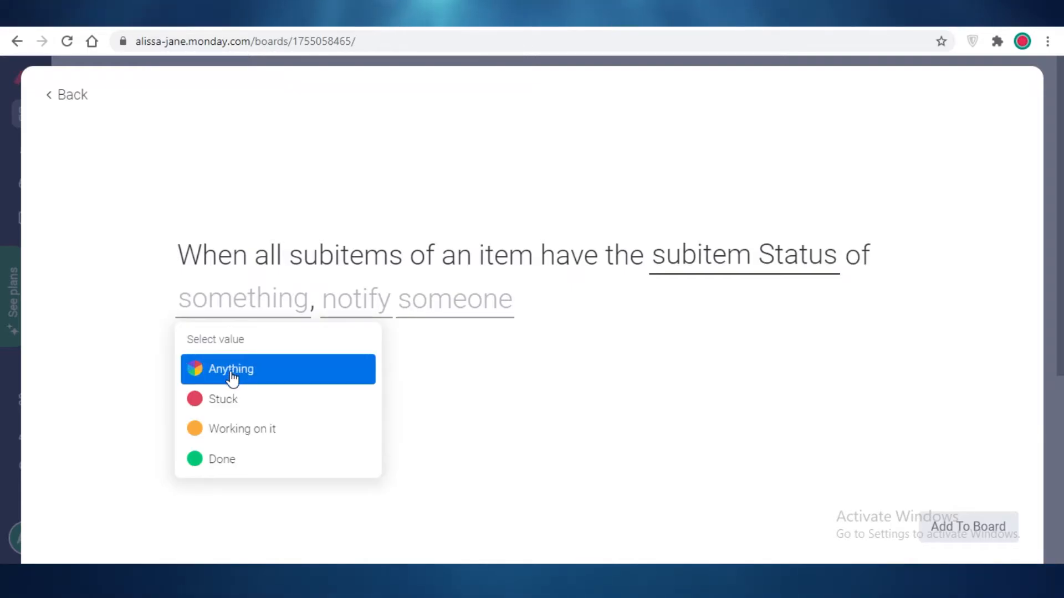
pyautogui.click(256, 458)
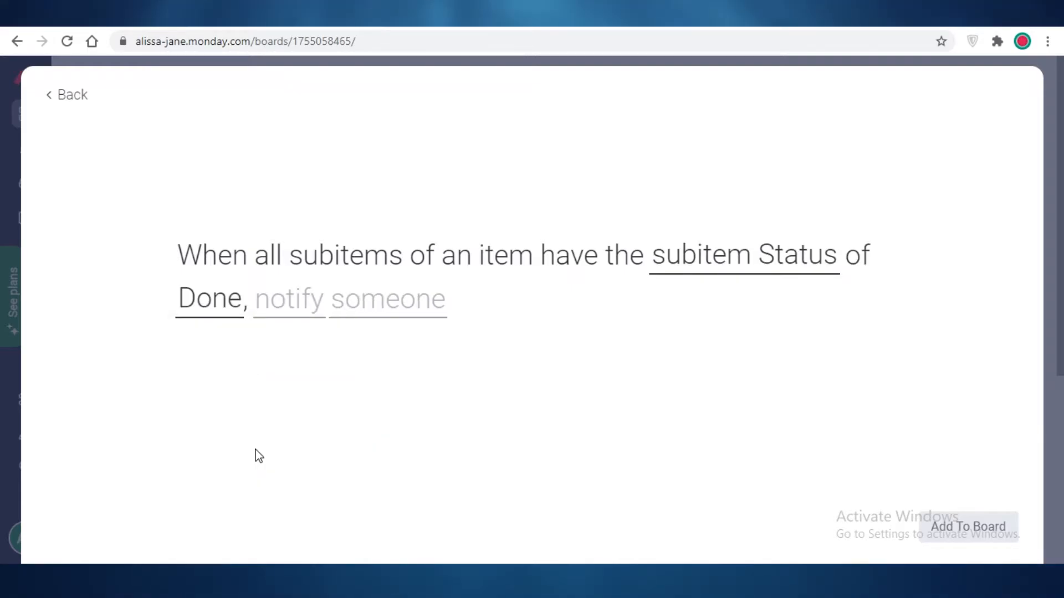
pyautogui.click(363, 318)
pyautogui.click(379, 366)
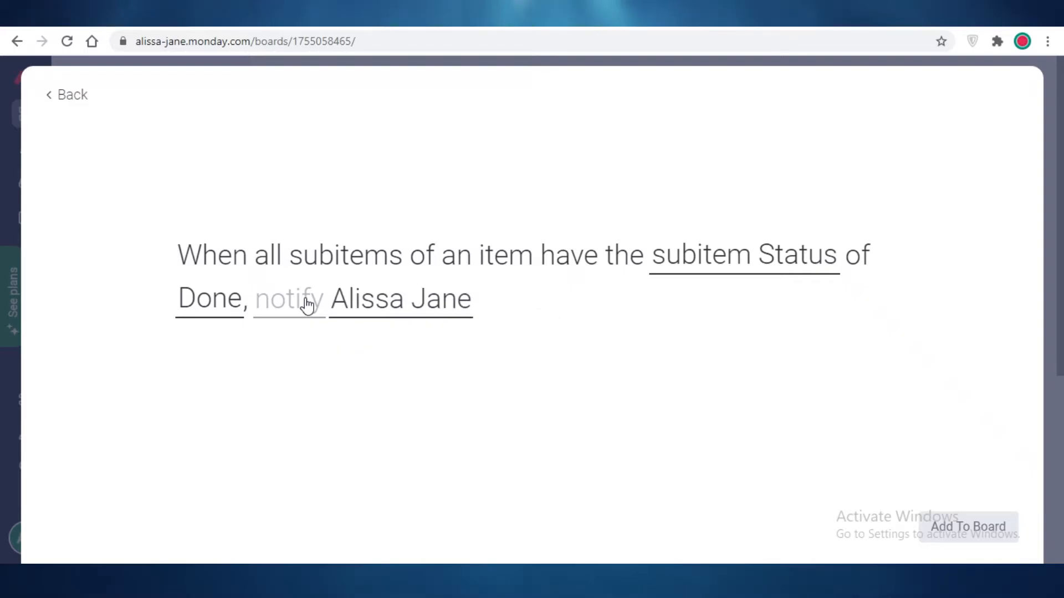
# - Enter the message 'Hey English Homework is complete' and add the automation to the board
pyautogui.click(289, 300)
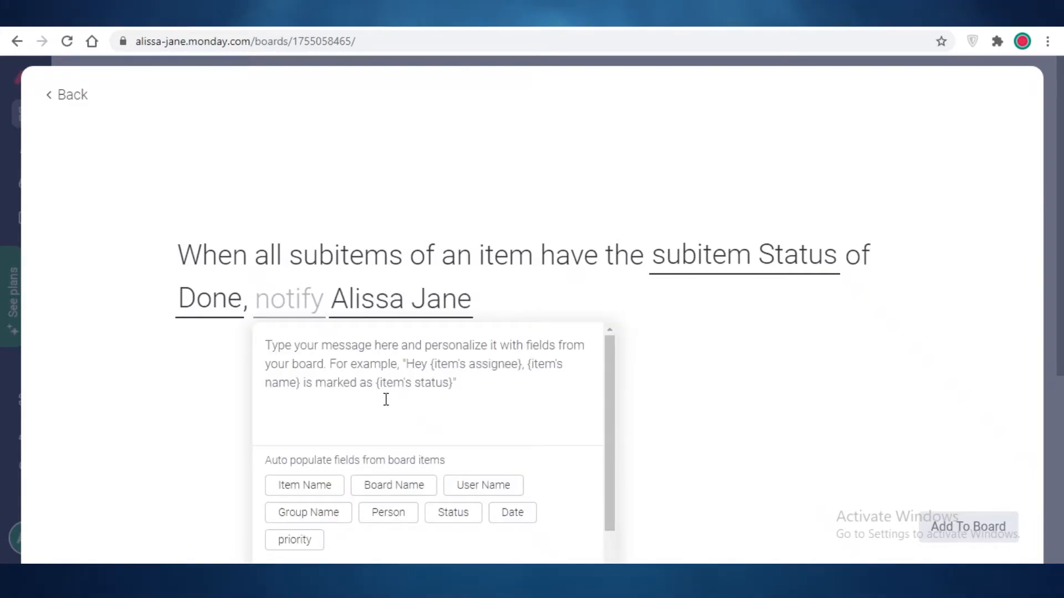
pyautogui.write('Hey O')
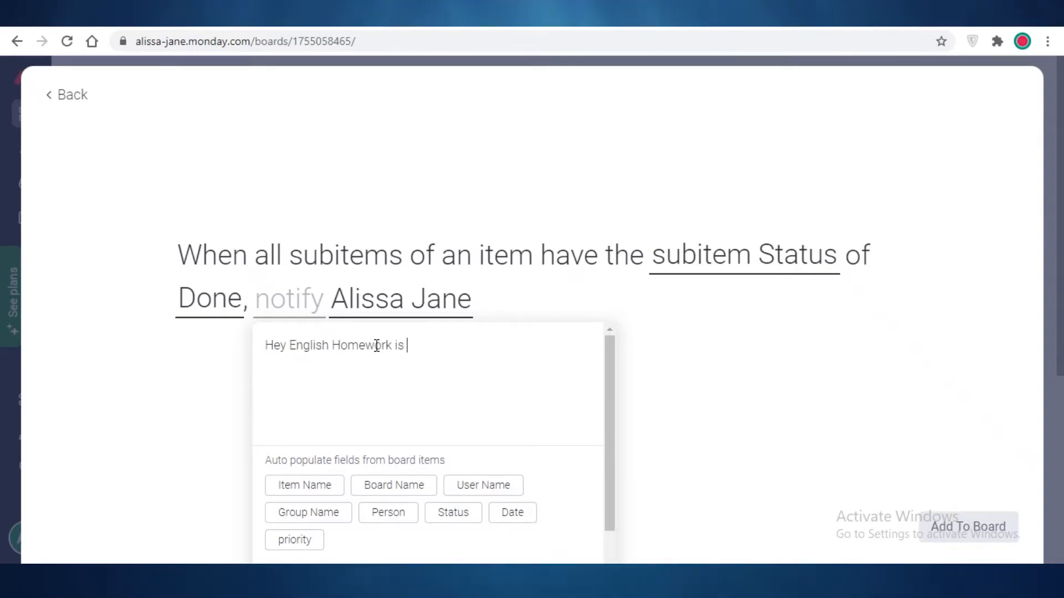
pyautogui.write('plete')
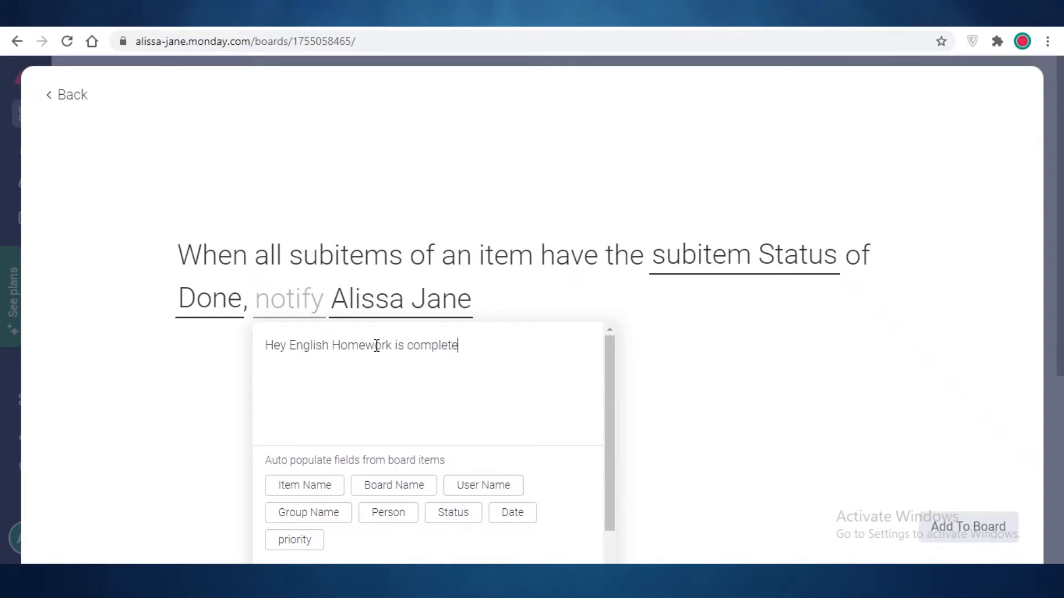
pyautogui.click(720, 372)
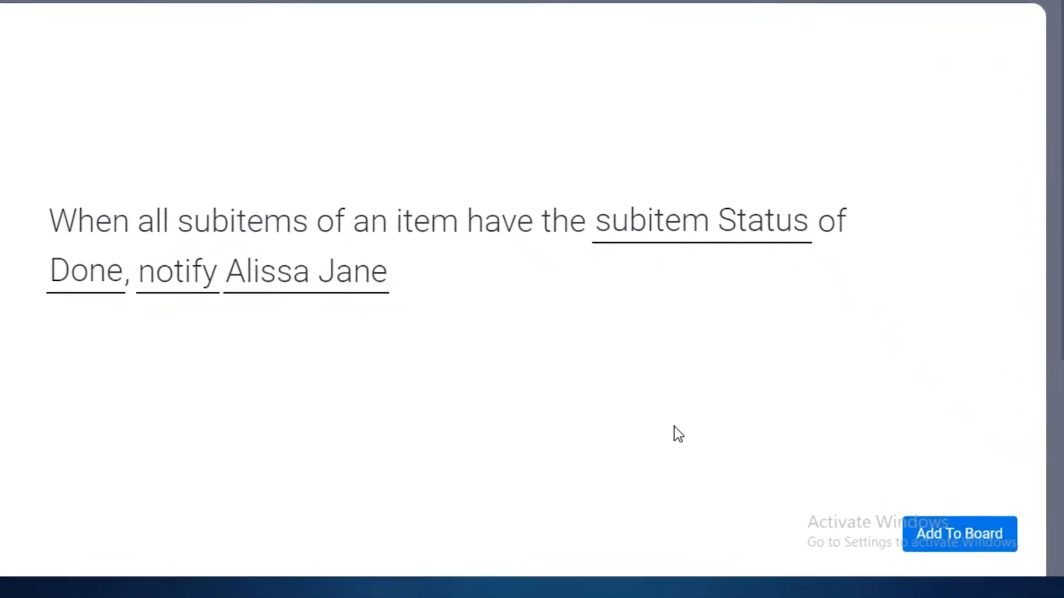
pyautogui.click(975, 540)
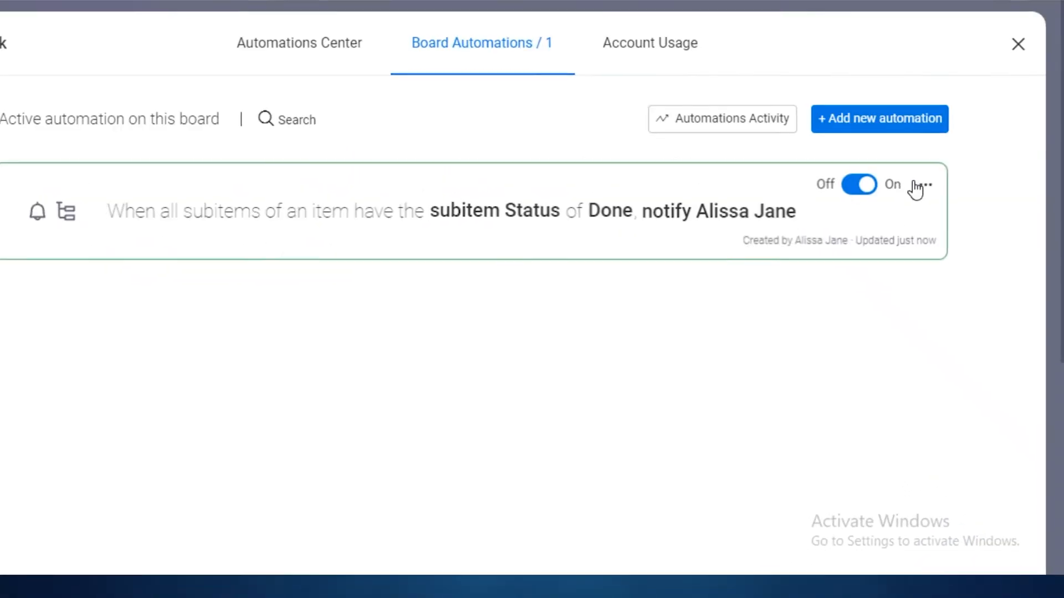
pyautogui.click(1018, 44)
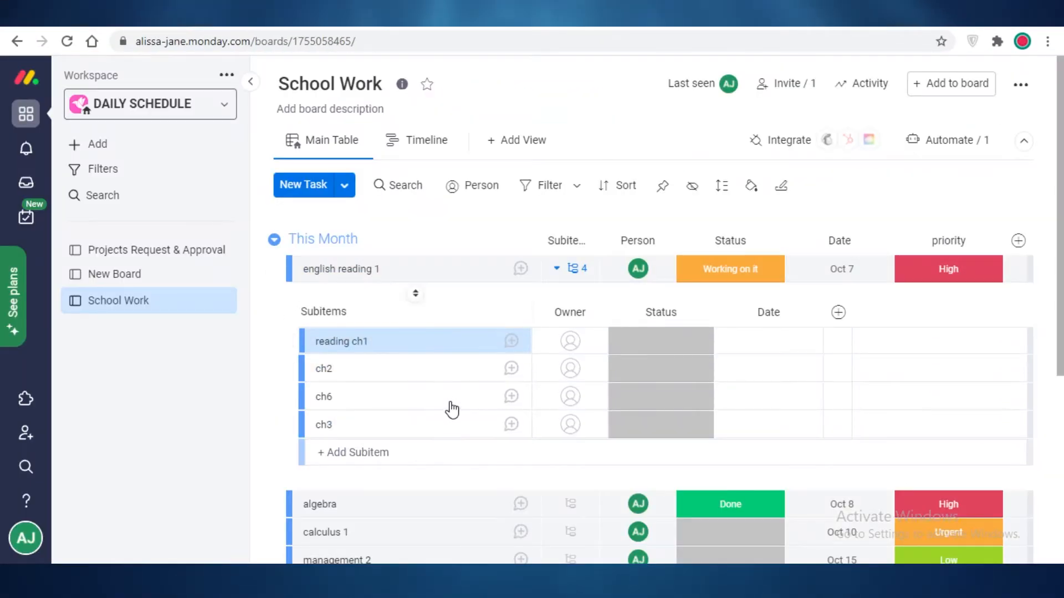
pyautogui.click(684, 342)
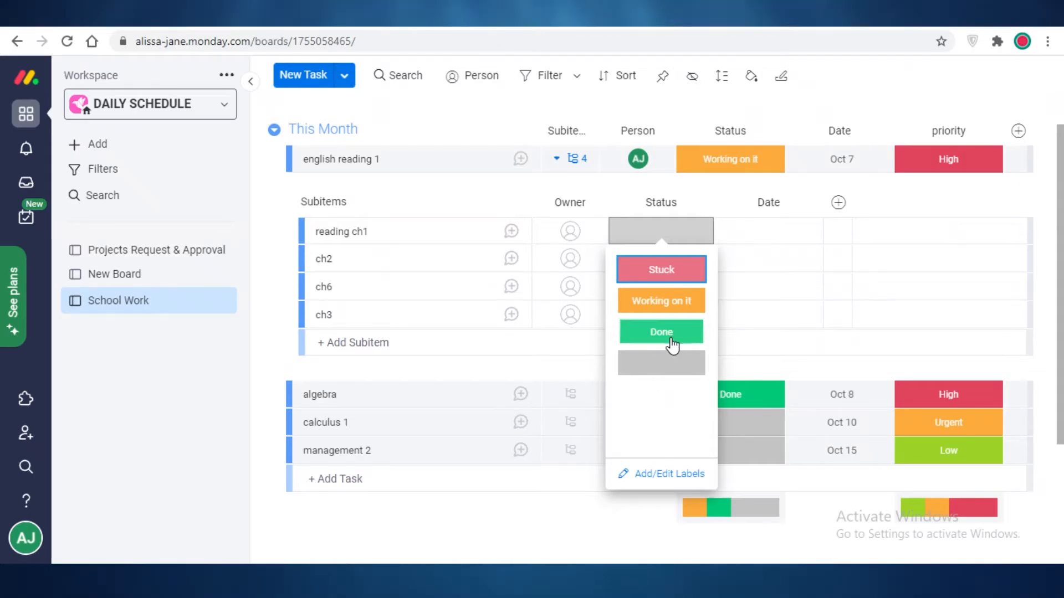
# - Mark the reading ch1 and ch2 subitems Done, then close the notifications panel
pyautogui.click(667, 334)
pyautogui.click(649, 267)
pyautogui.click(667, 359)
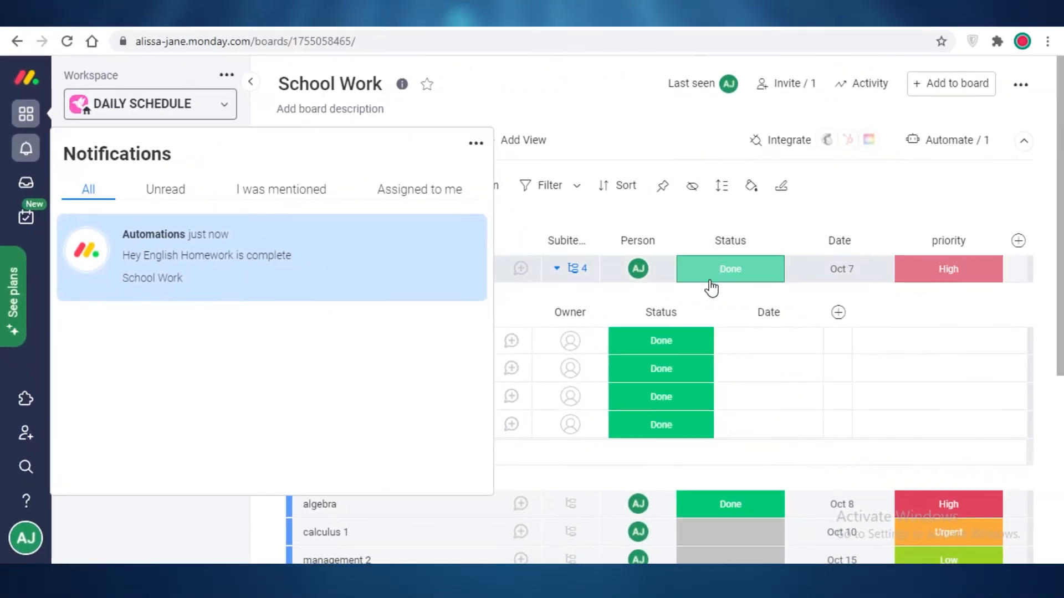
pyautogui.click(594, 115)
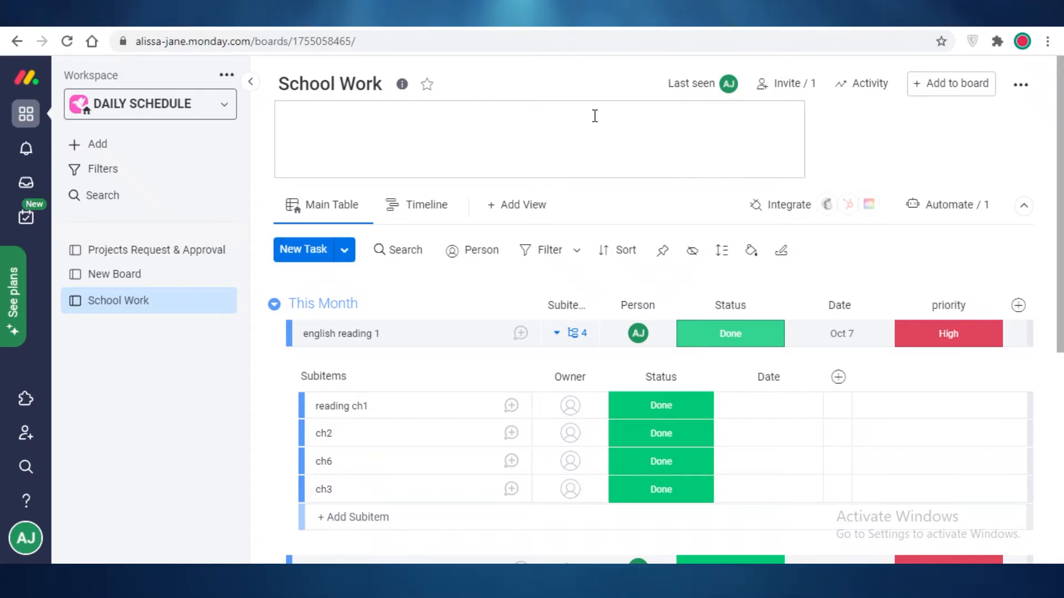
# - Change calculus 1's priority from Urgent to Low, then open the board's automations list
pyautogui.click(901, 144)
pyautogui.scroll(-5, 565, 304)
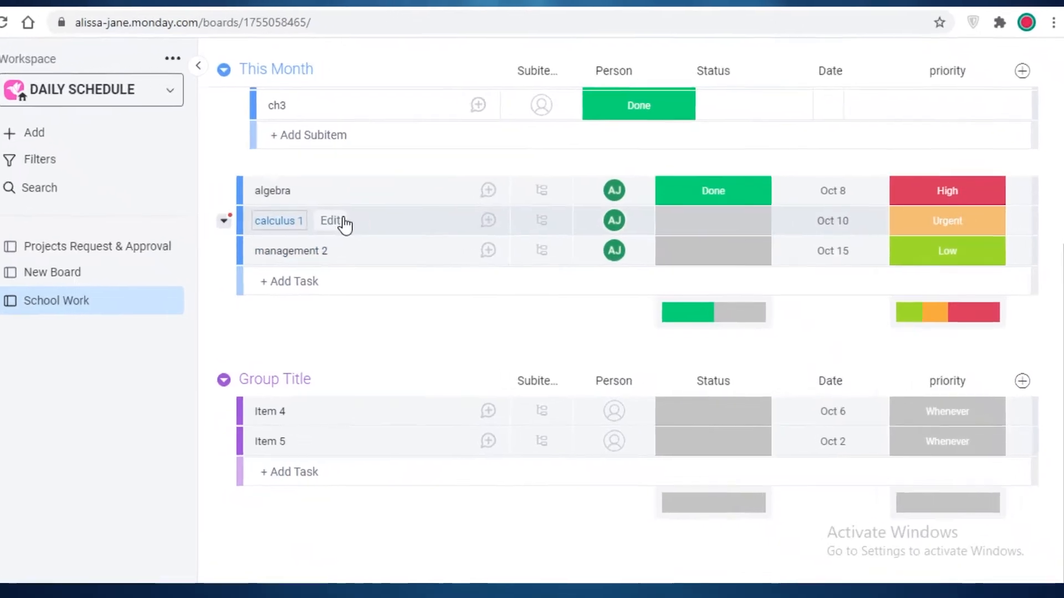
pyautogui.click(949, 226)
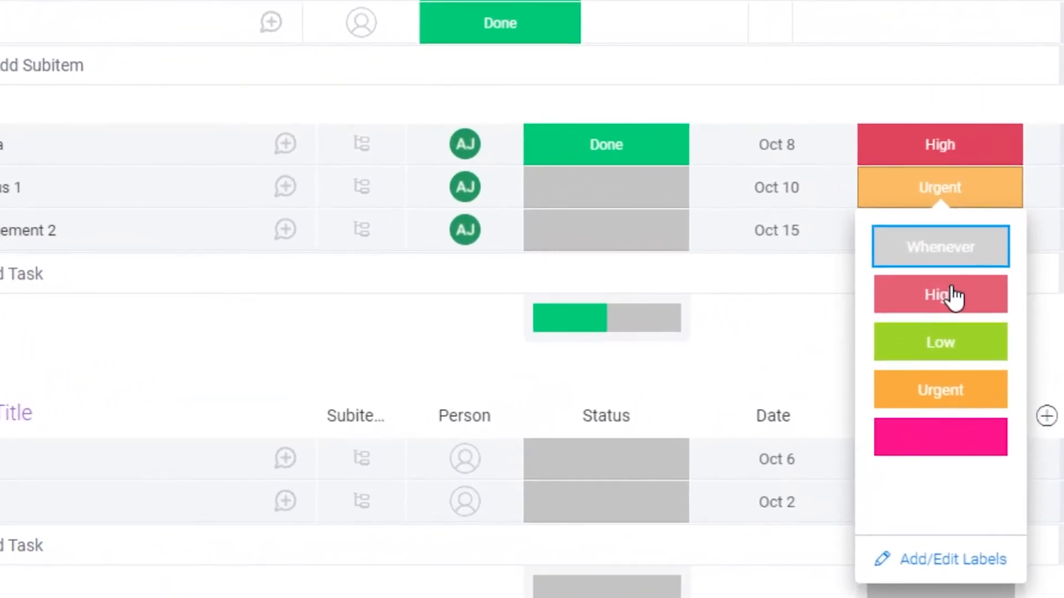
pyautogui.click(958, 404)
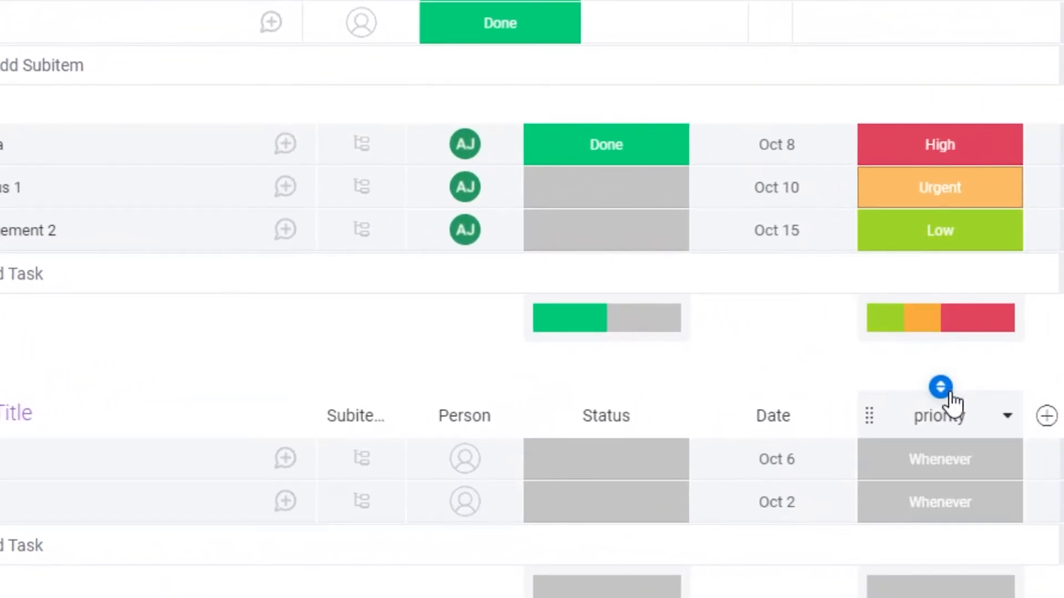
pyautogui.click(981, 198)
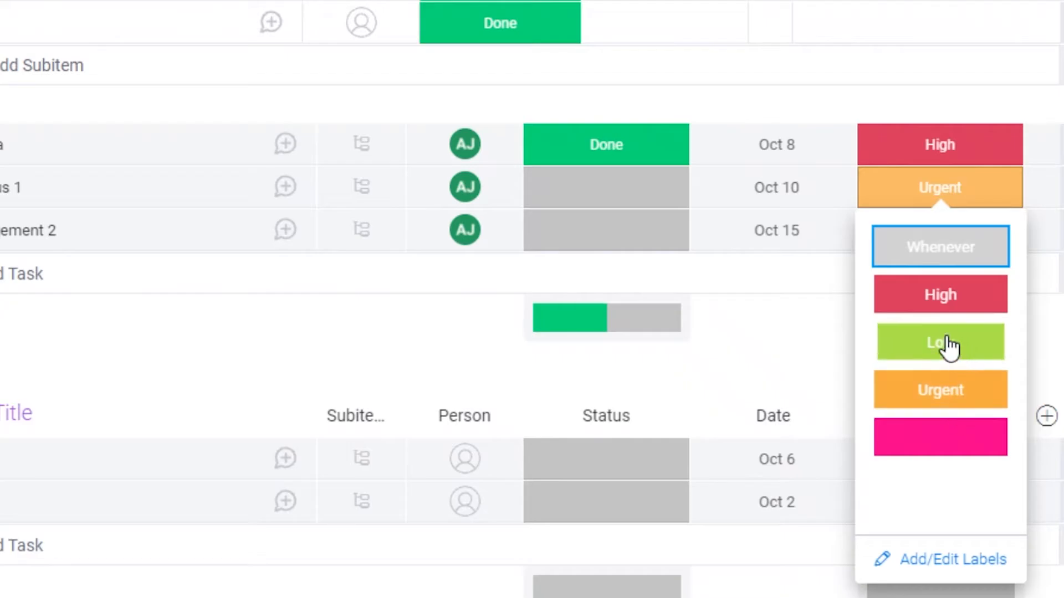
pyautogui.click(886, 343)
pyautogui.click(892, 61)
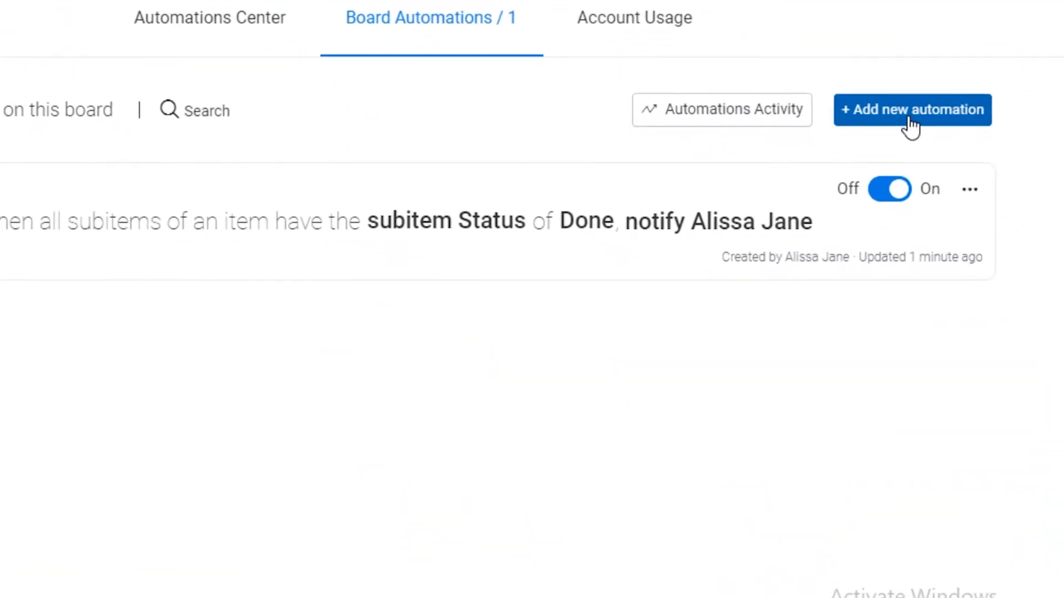
# - Create an automation notifying me when priority changes to Urgent, with message 'hey do your ho…'
pyautogui.click(905, 128)
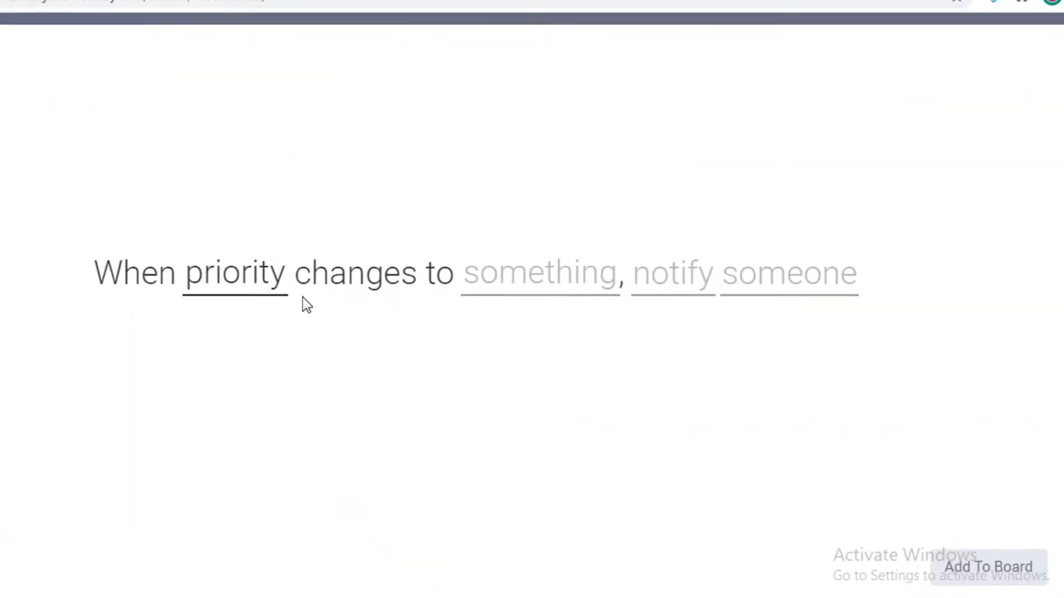
pyautogui.click(546, 301)
pyautogui.scroll(-1, 564, 438)
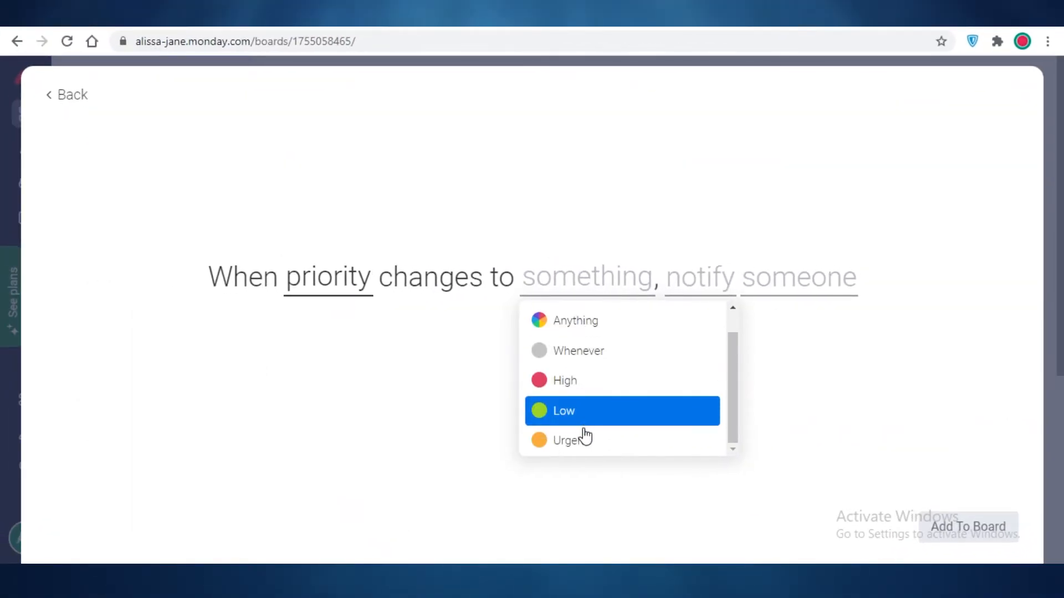
pyautogui.click(565, 450)
pyautogui.click(737, 283)
pyautogui.click(745, 339)
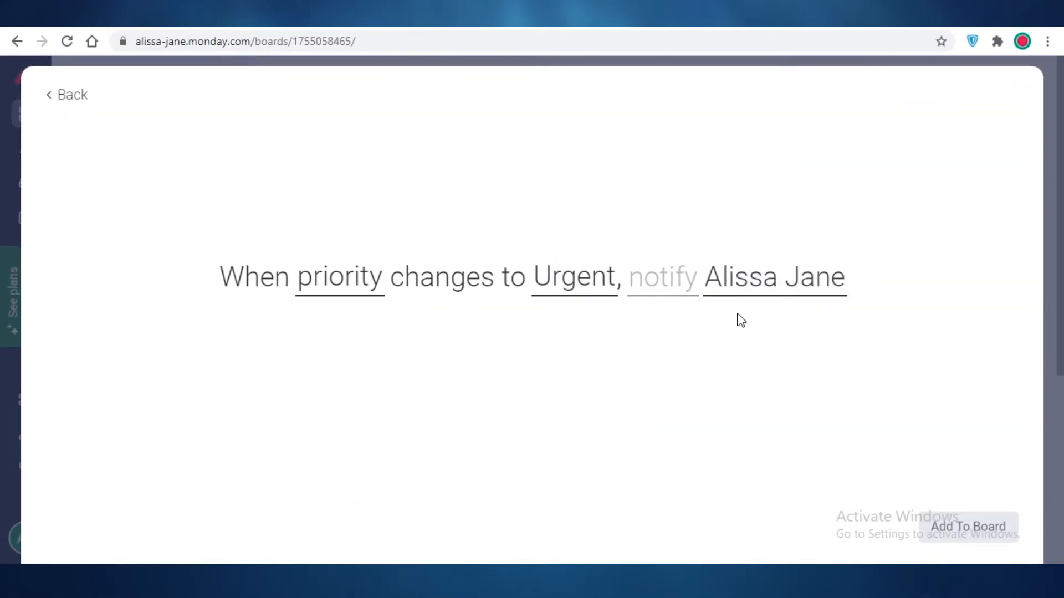
pyautogui.click(681, 276)
pyautogui.write('hey do ')
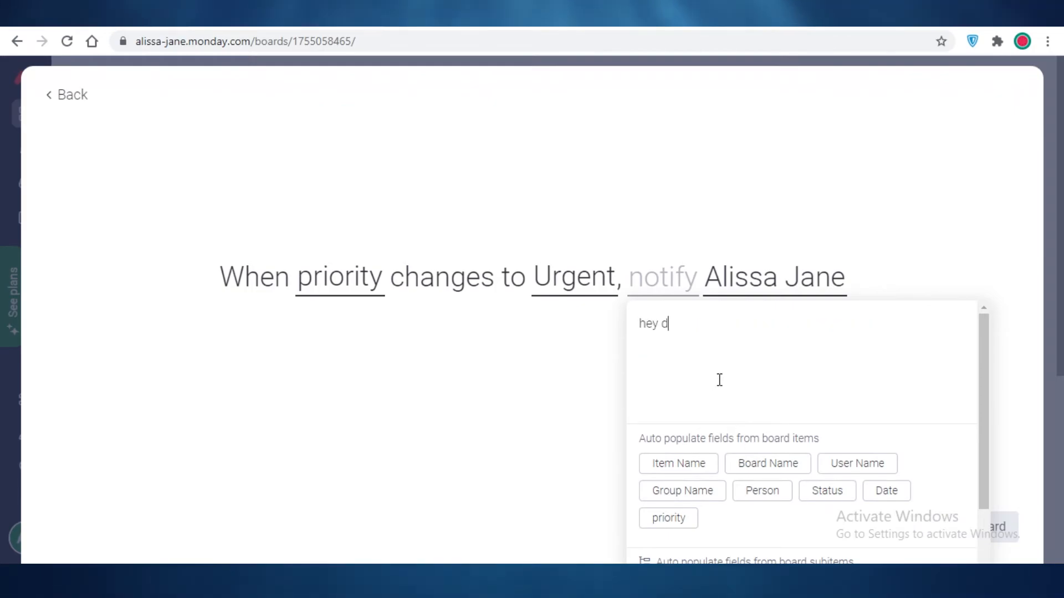
pyautogui.write('your ho')
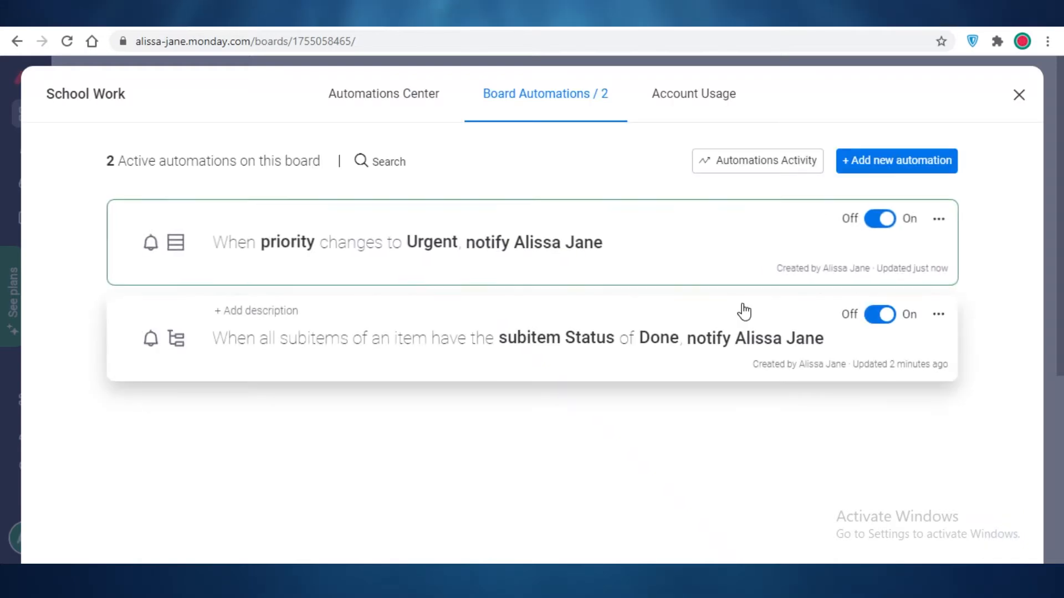
# - Close the Automations panel and set management 2's priority to Urgent on the School Work board
pyautogui.click(1019, 94)
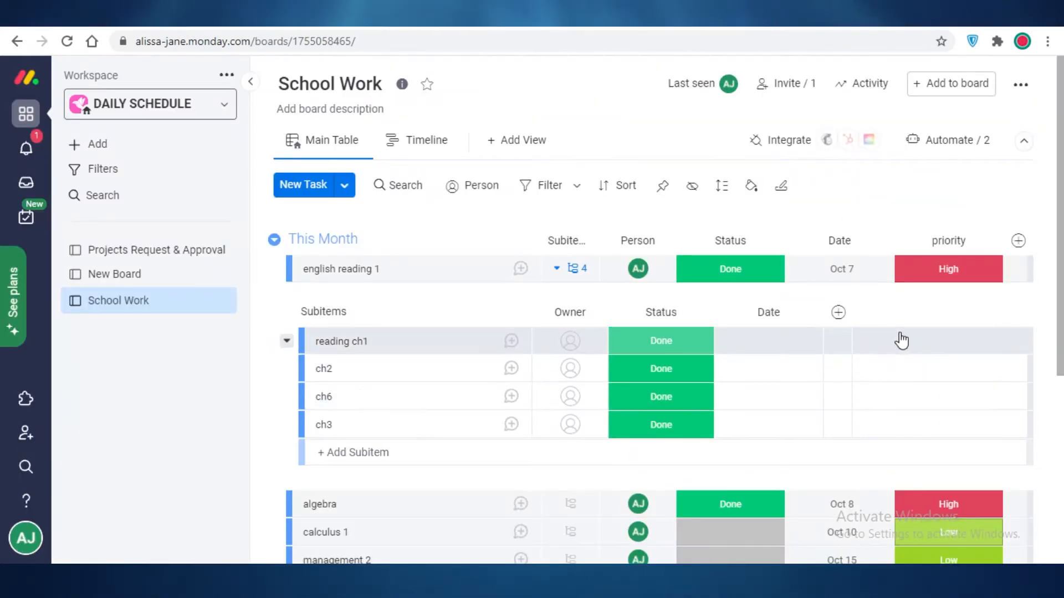
pyautogui.scroll(-3, 920, 527)
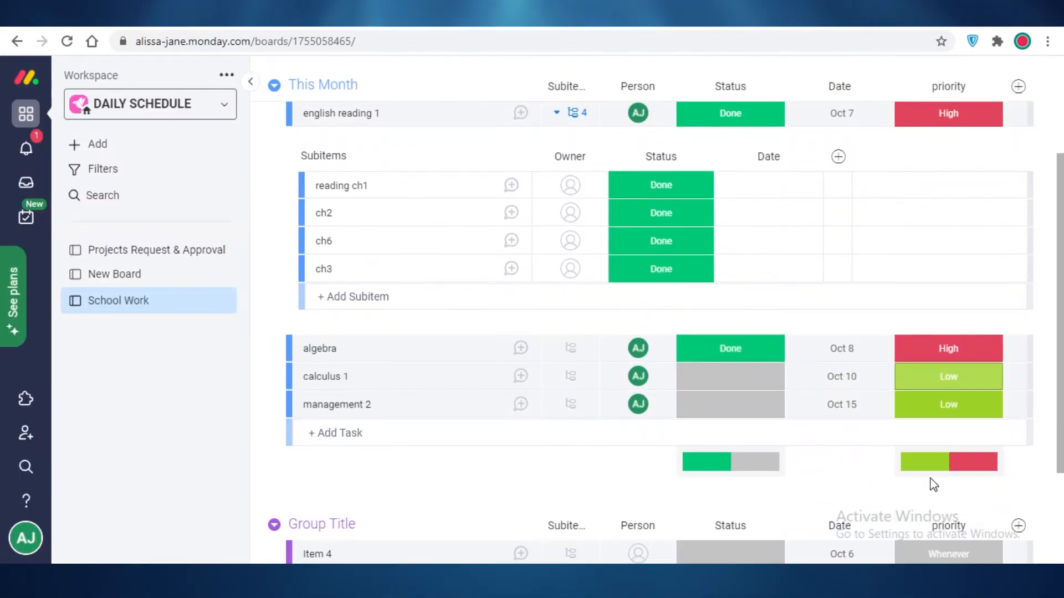
pyautogui.click(962, 424)
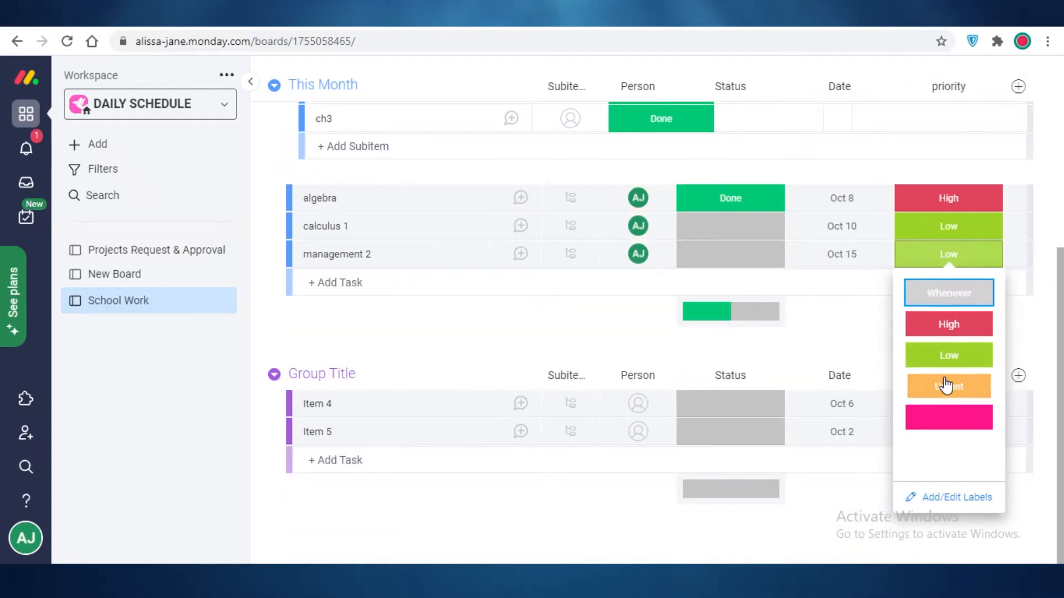
pyautogui.click(947, 384)
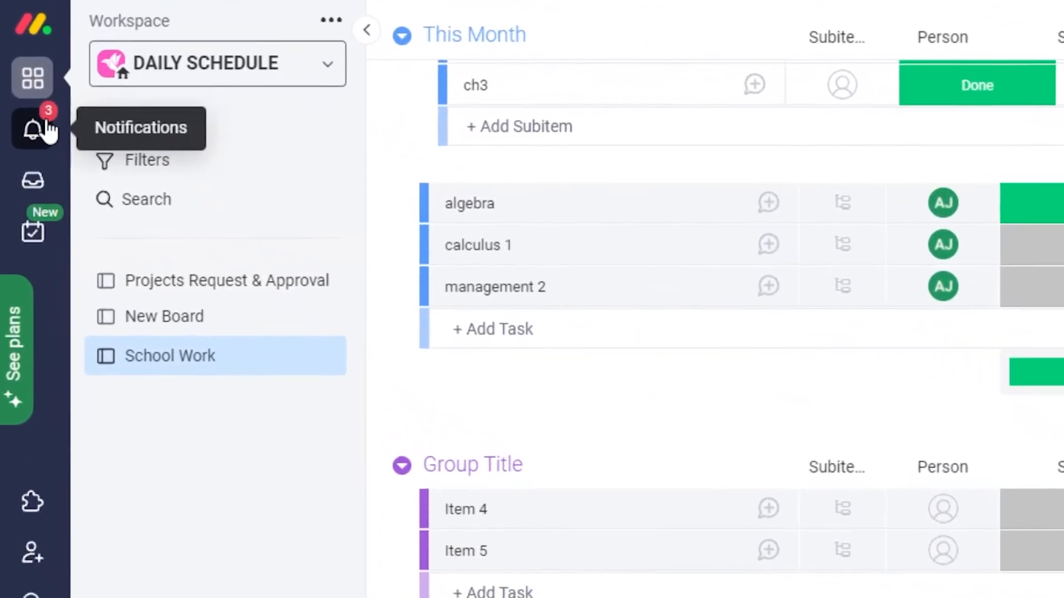
# - Open the Notifications panel to review the automation alerts
pyautogui.click(34, 131)
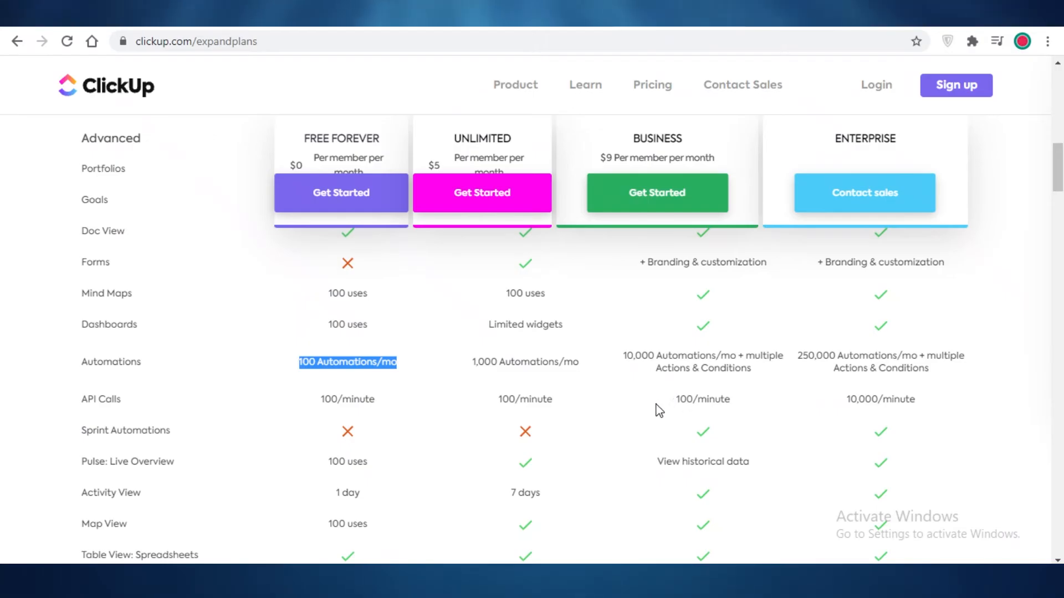
# - Clear the highlight on ClickUp's Automations limit row
pyautogui.click(274, 371)
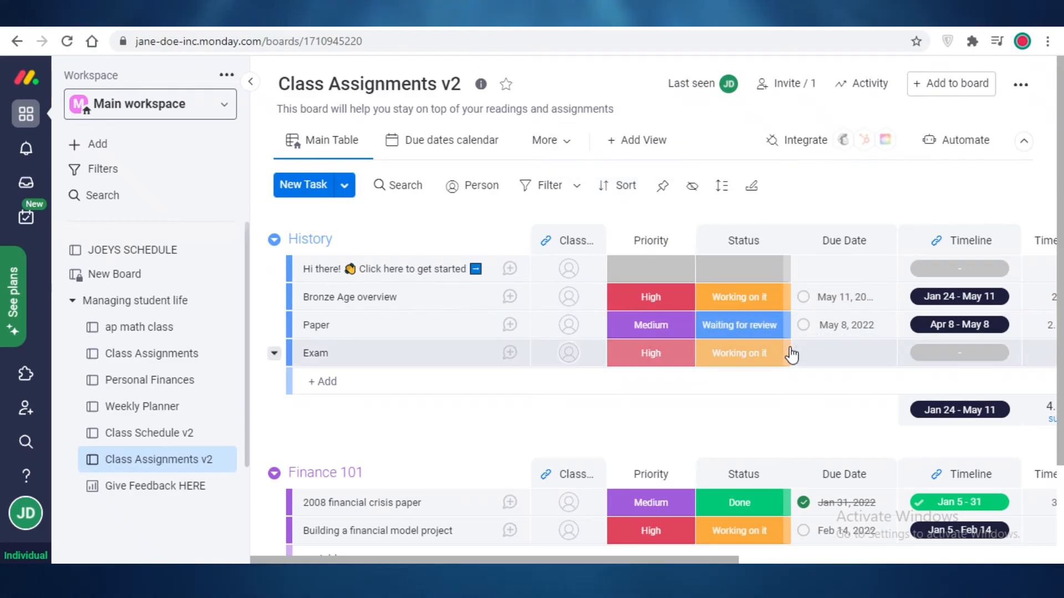
# - Select the board's web address, compare with ClickUp's plans, then bring up Trello's pricing page
pyautogui.click(660, 35)
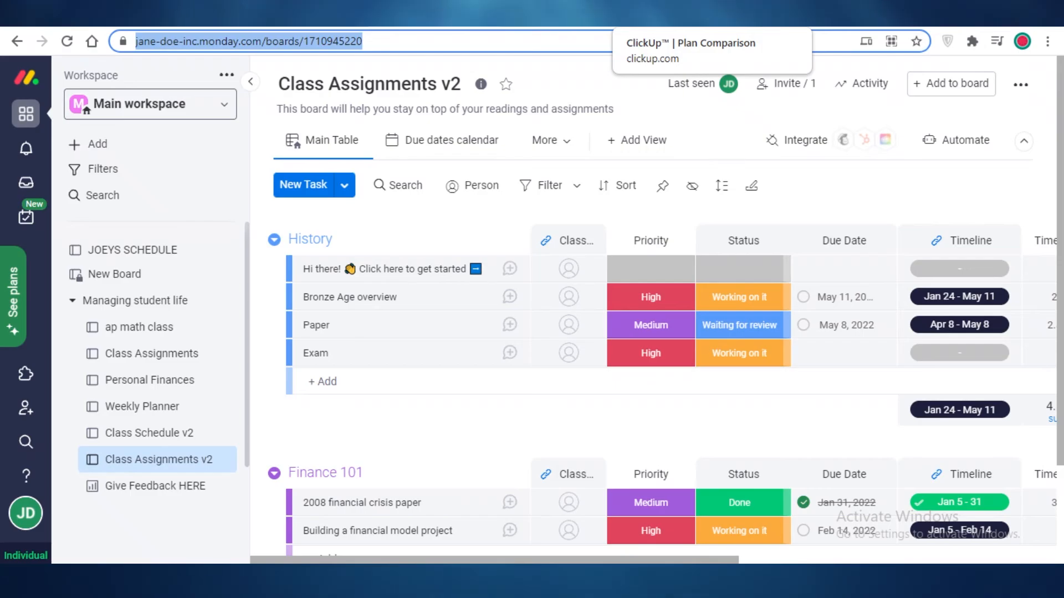
pyautogui.click(654, 17)
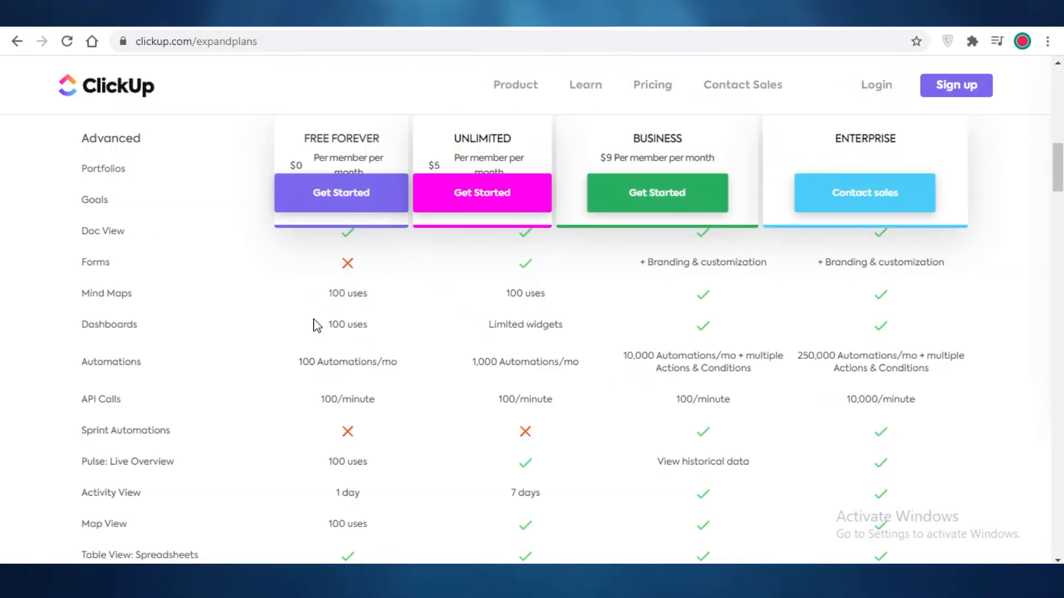
pyautogui.click(420, 17)
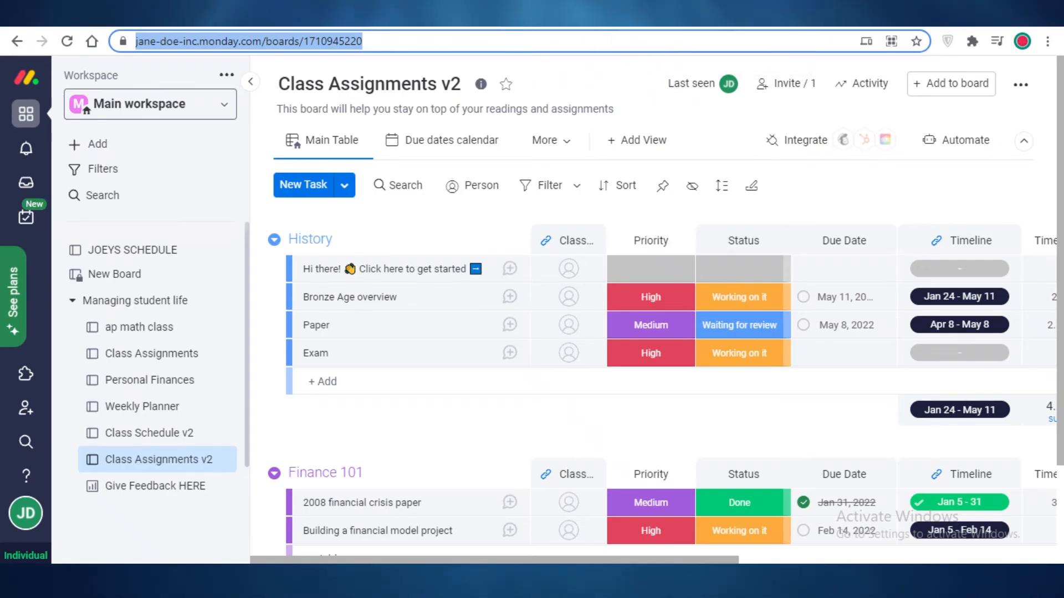
pyautogui.click(787, 14)
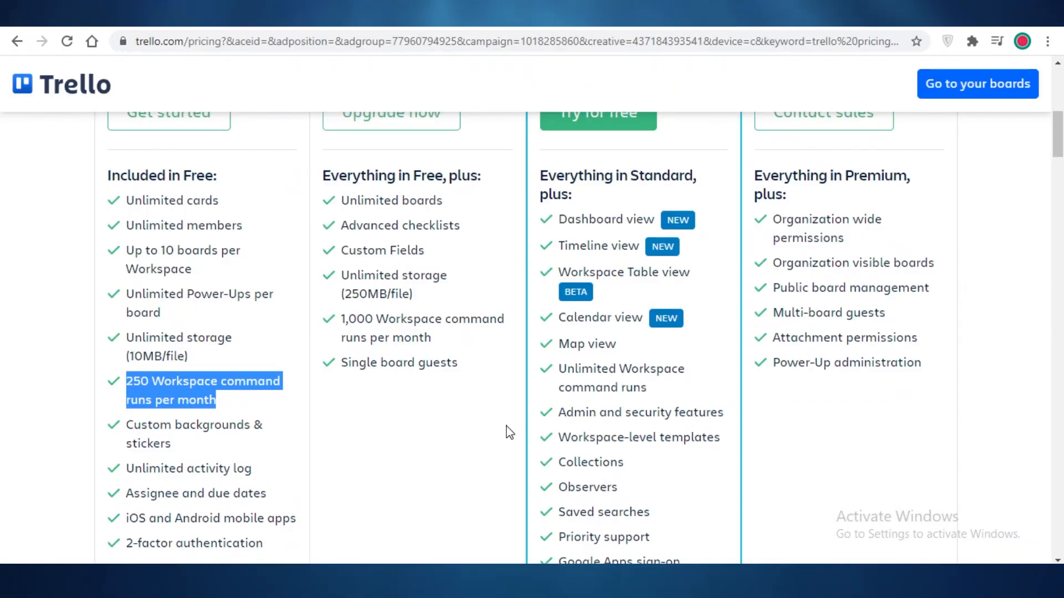
# - Weigh Trello's 250 free command runs against ClickUp's 100 automations, then view monday.com's pricing
pyautogui.click(303, 384)
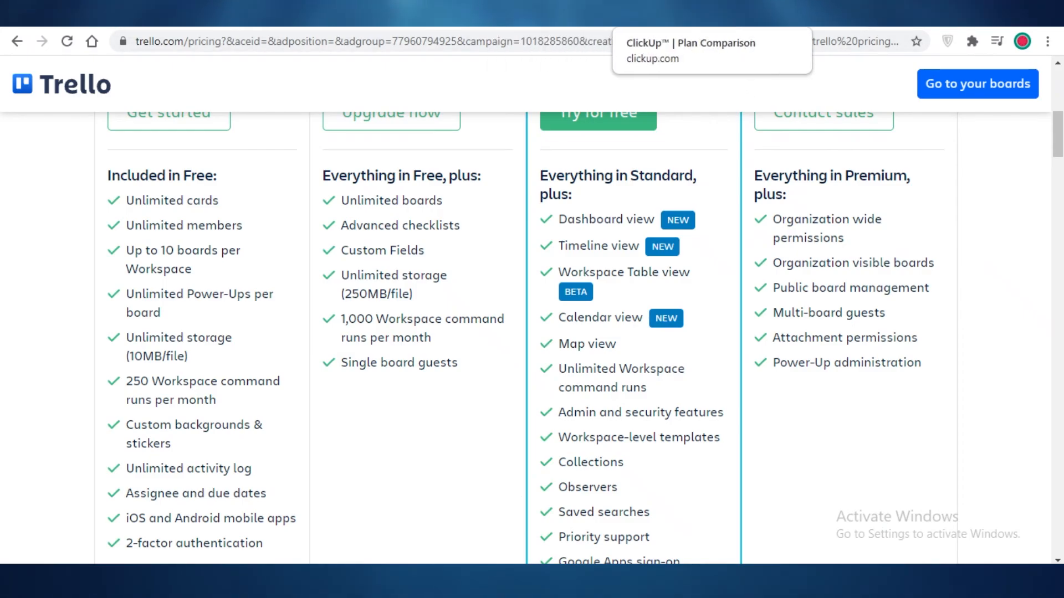
pyautogui.click(665, 14)
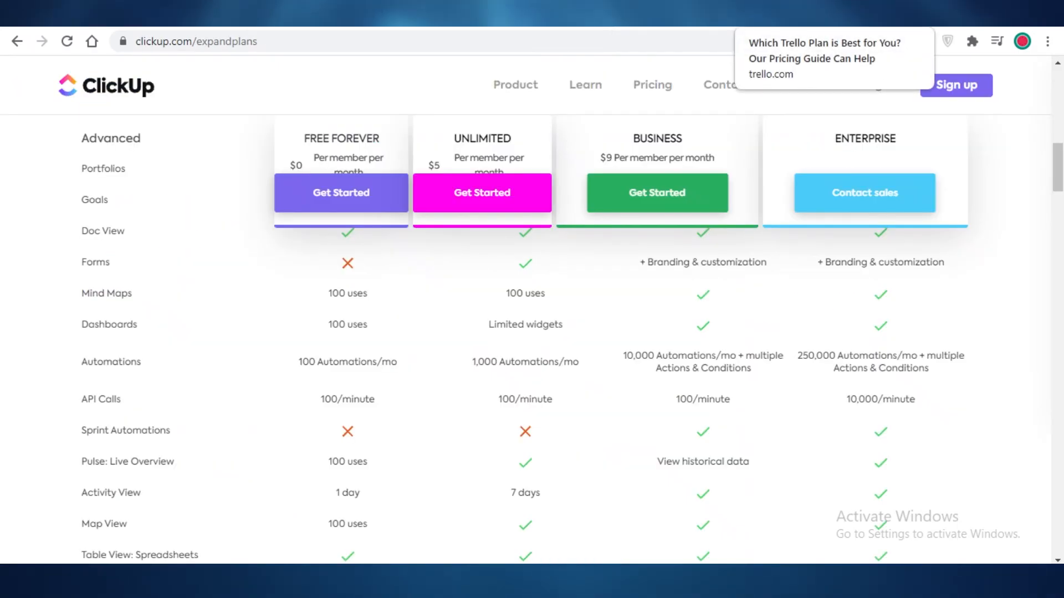
pyautogui.click(765, 14)
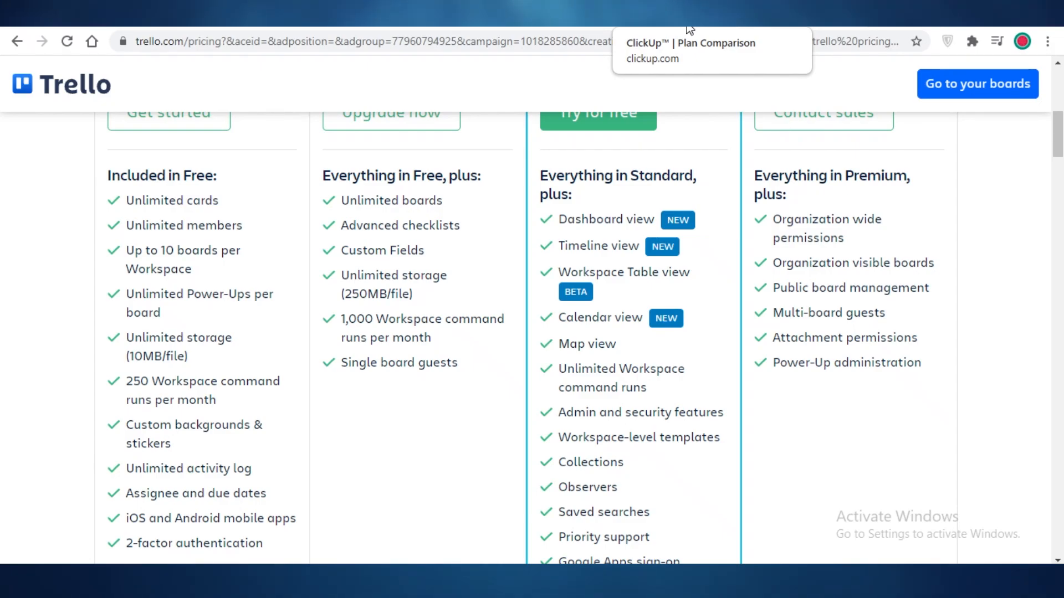
pyautogui.click(731, 14)
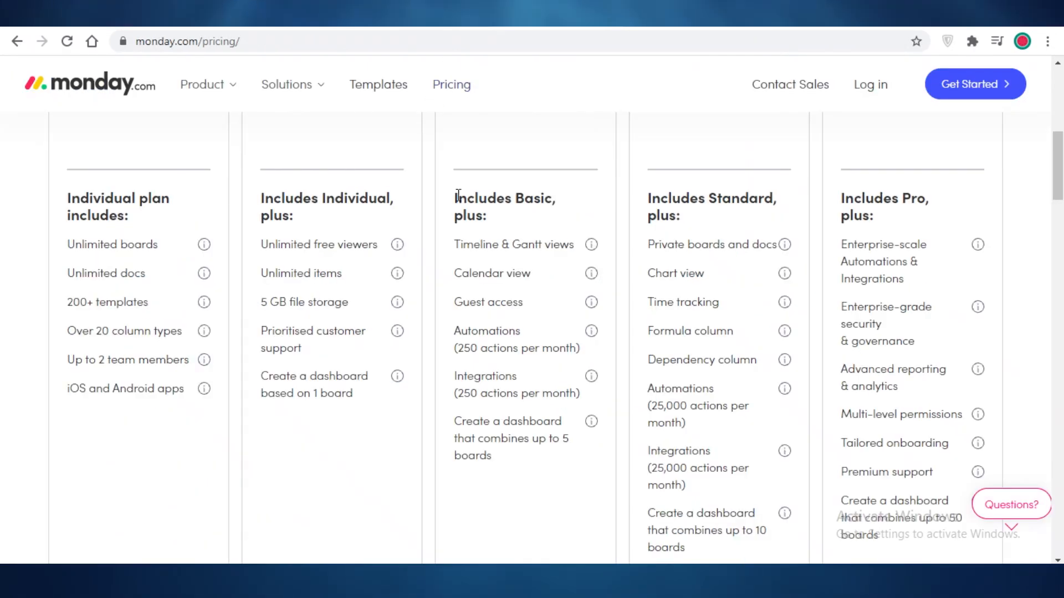
pyautogui.scroll(3, 565, 283)
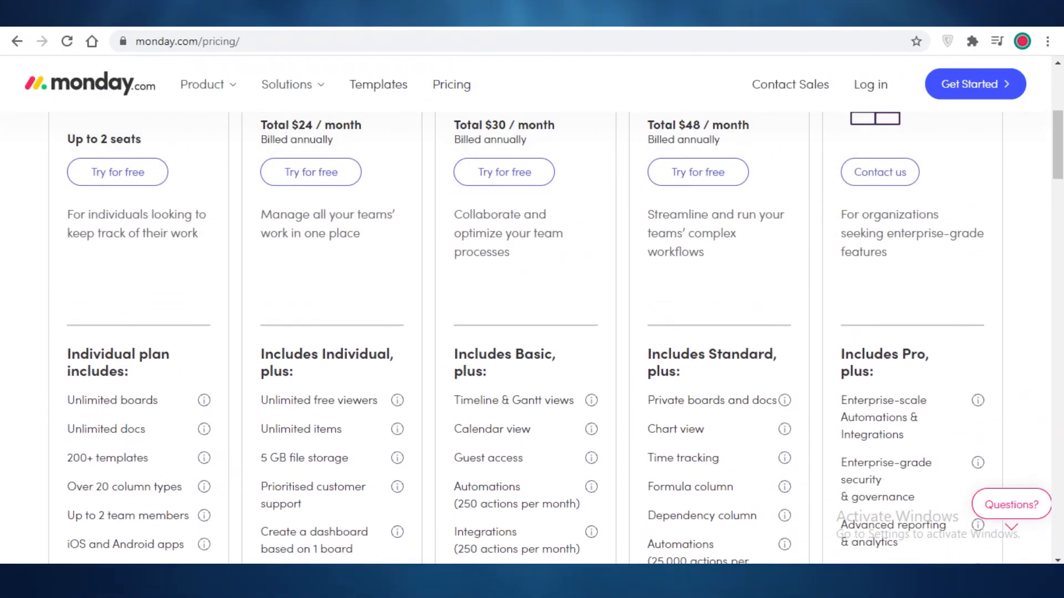
pyautogui.click(610, 14)
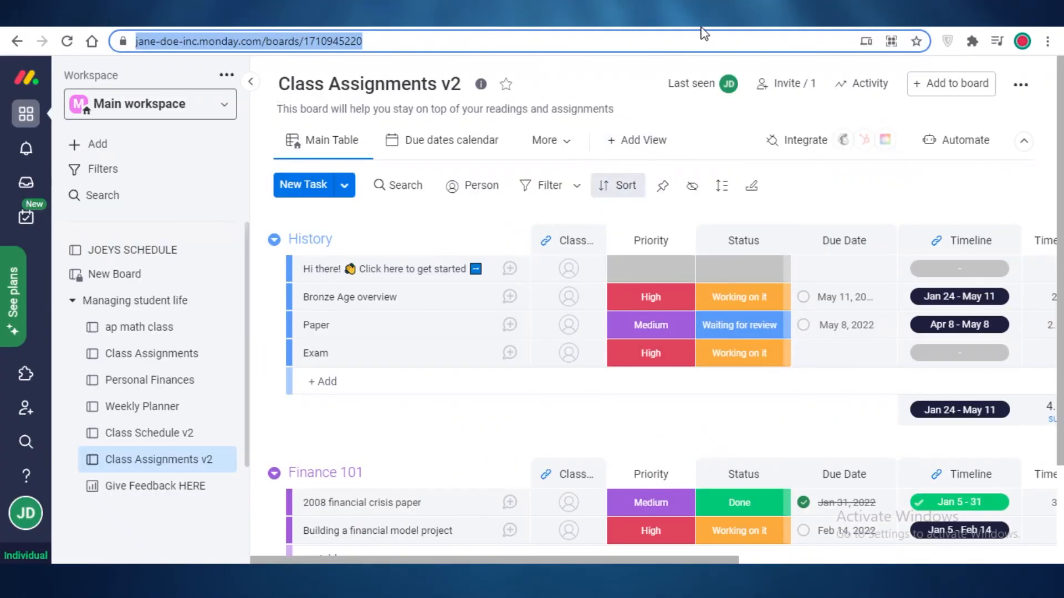
pyautogui.click(771, 13)
pyautogui.click(831, 14)
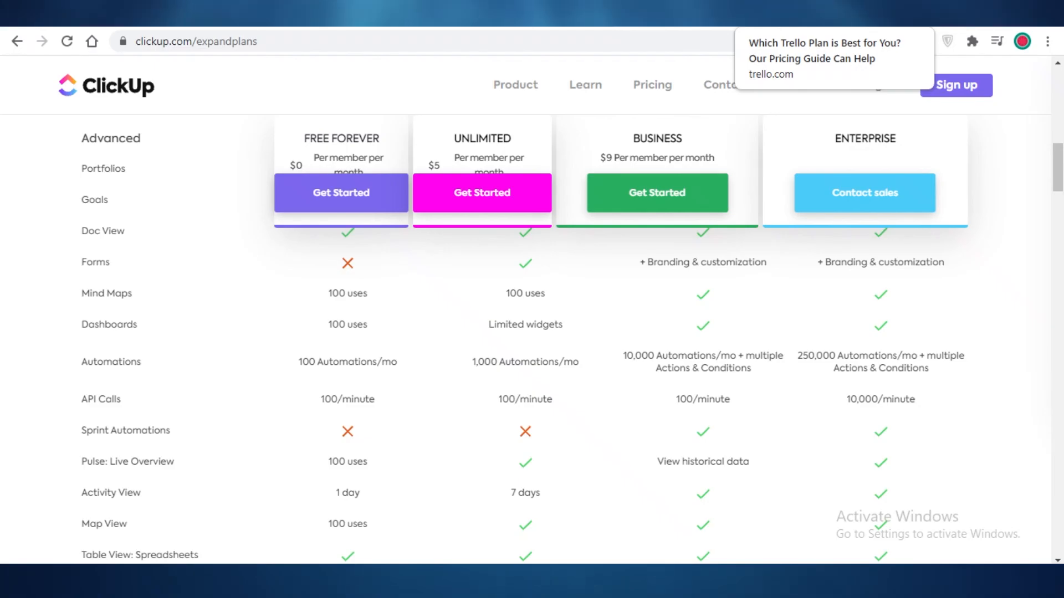
pyautogui.click(776, 13)
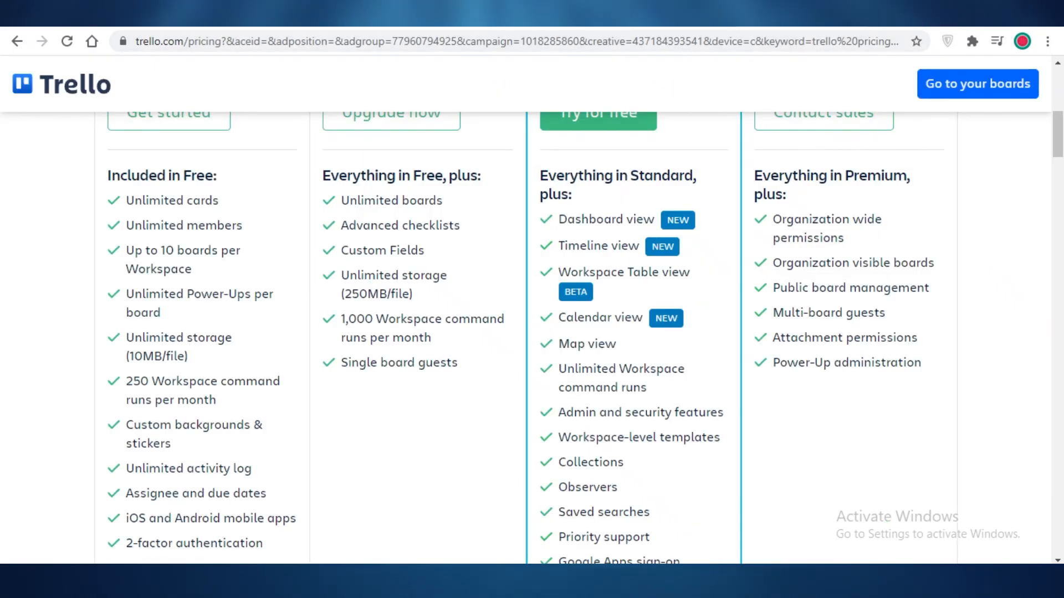
pyautogui.click(704, 14)
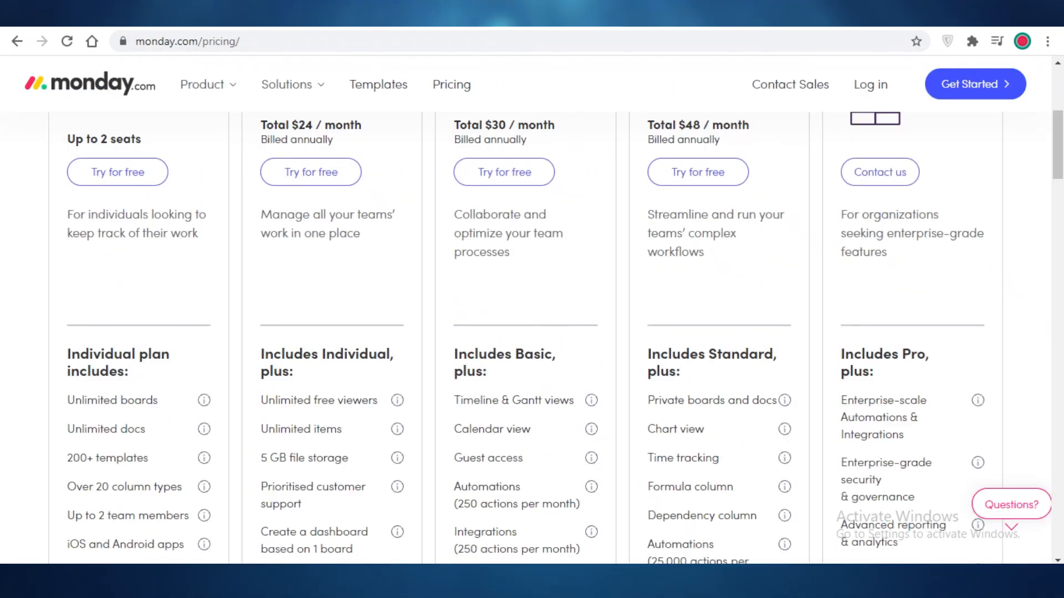